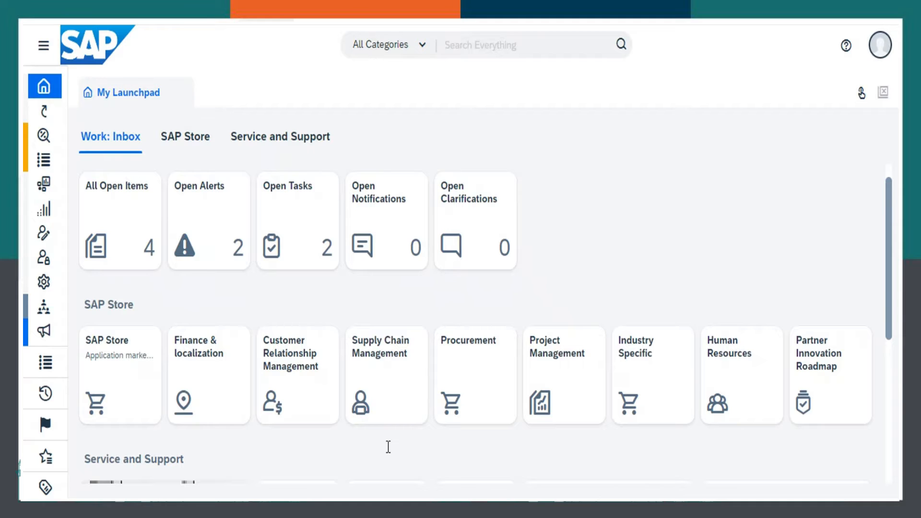
- Create a new sales quote in New Business and choose Silverstar Wholesale Corp as its account
{"action": "left_click", "coordinate": [40, 355]}
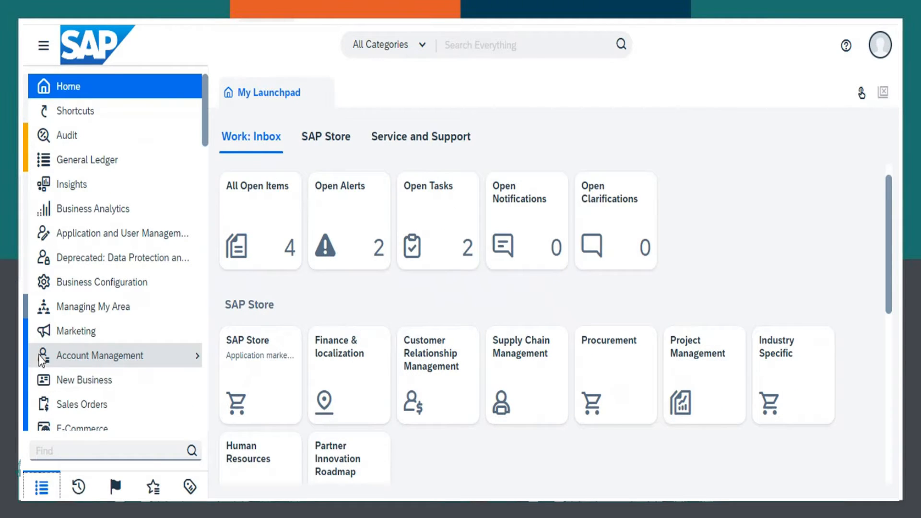
{"action": "mouse_move", "coordinate": [142, 378]}
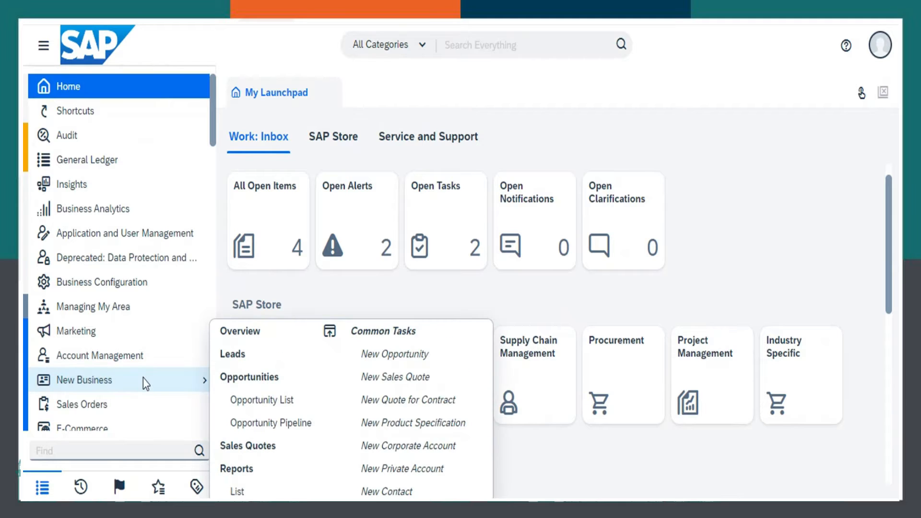
{"action": "left_click", "coordinate": [393, 384]}
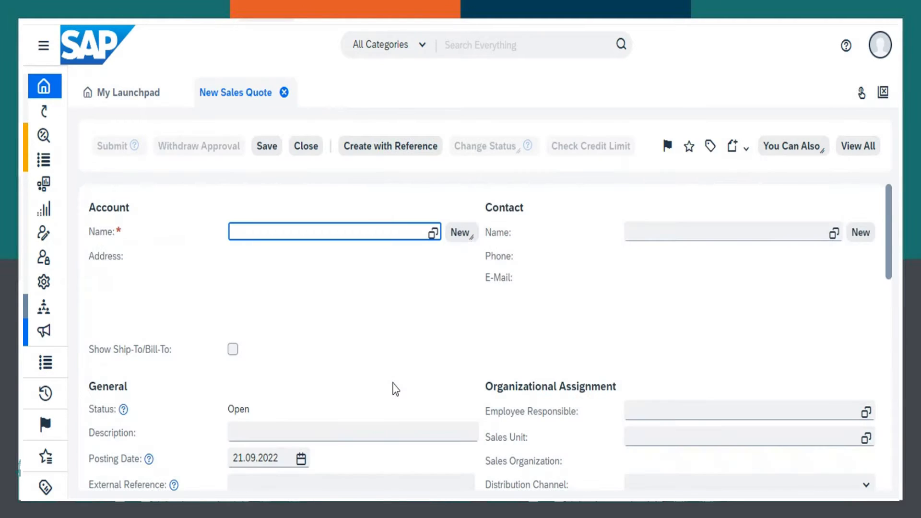
{"action": "left_click", "coordinate": [433, 235]}
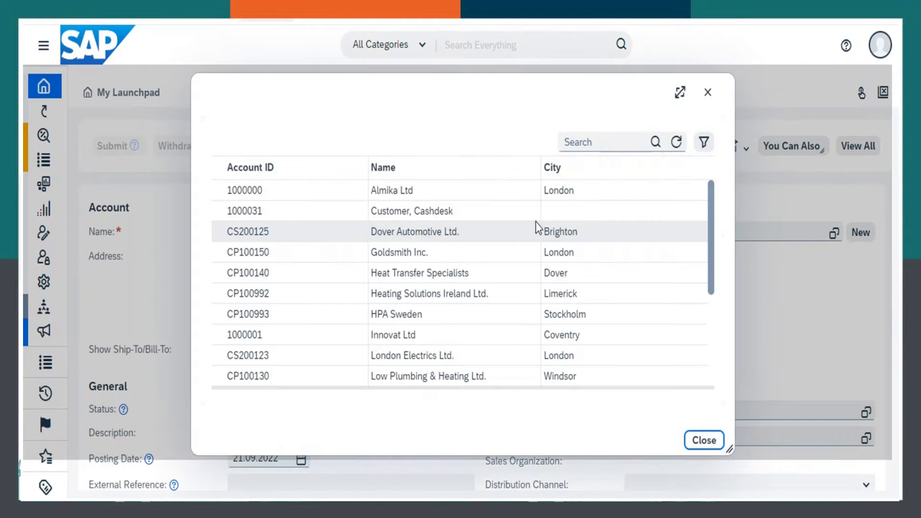
{"action": "left_click_drag", "start_coordinate": [711, 226], "coordinate": [702, 302]}
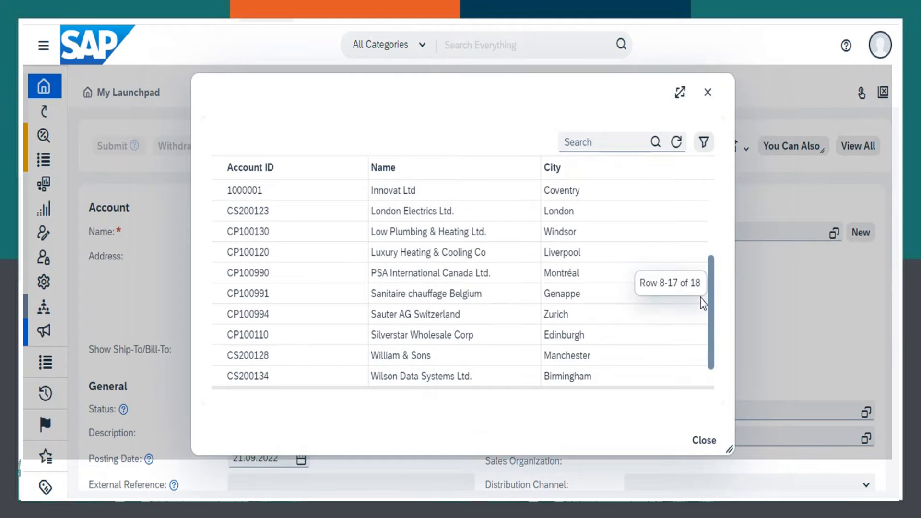
{"action": "left_click", "coordinate": [283, 342]}
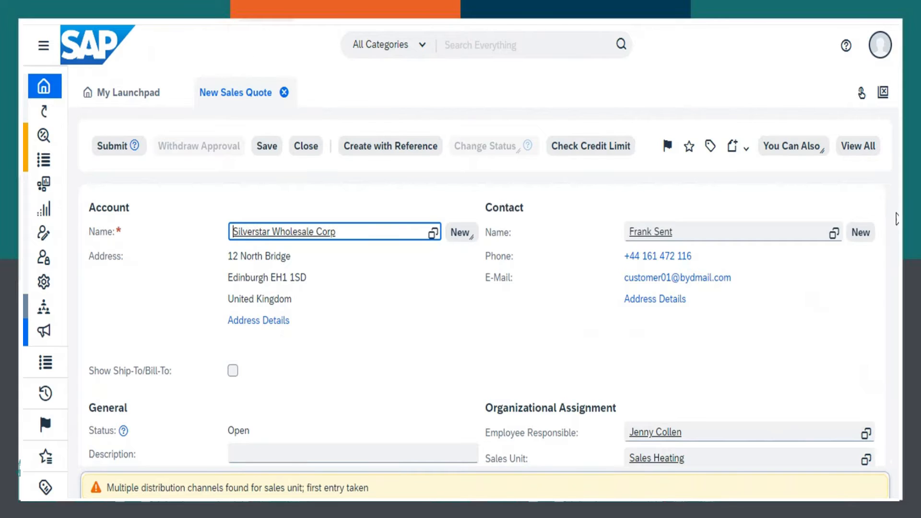
- Add an item line to the quote with product P110310, Brown Coal Briquette, 1 palette
{"action": "left_click_drag", "start_coordinate": [887, 209], "coordinate": [883, 329]}
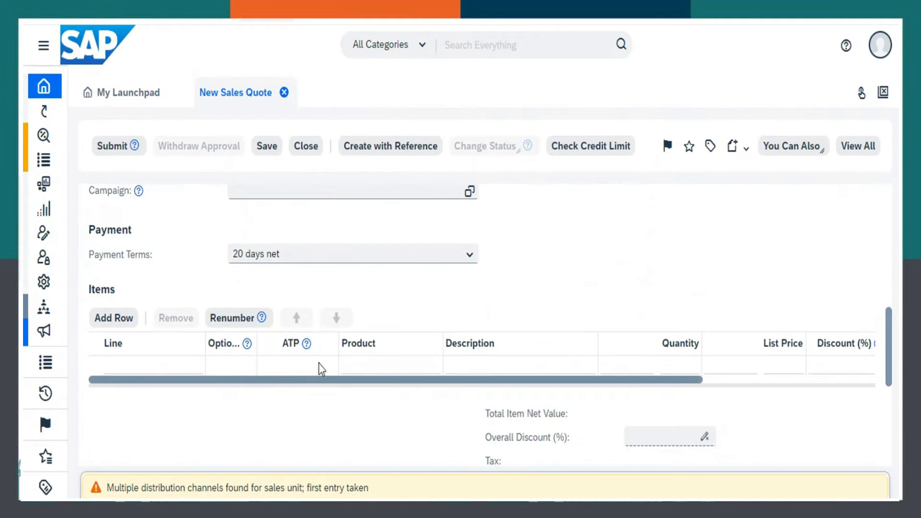
{"action": "left_click", "coordinate": [118, 324]}
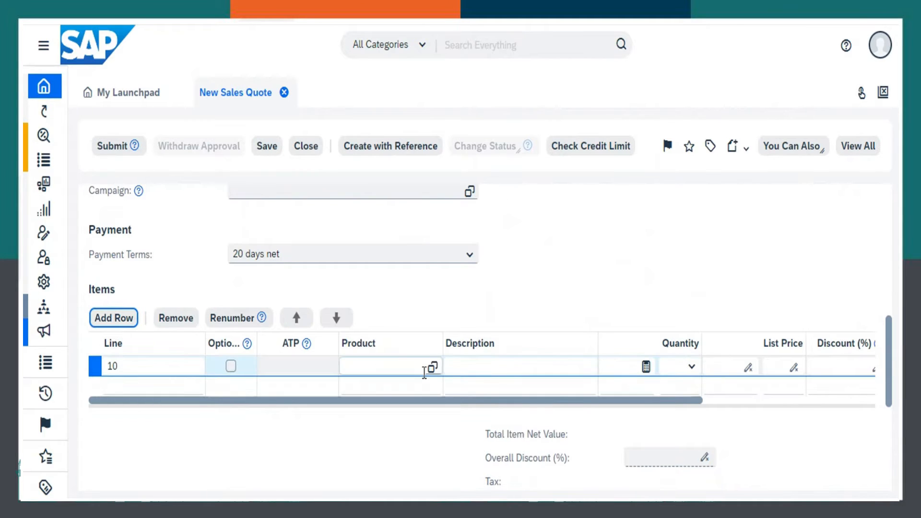
{"action": "left_click", "coordinate": [433, 368]}
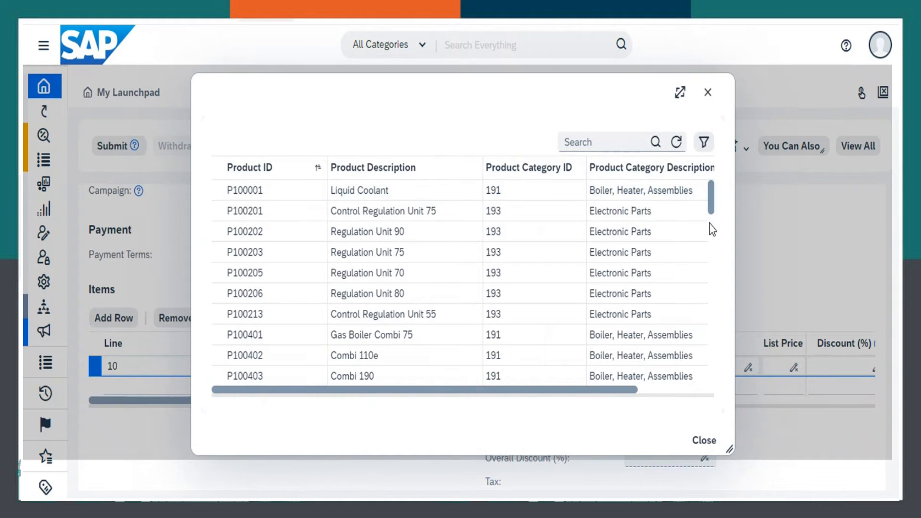
{"action": "left_click_drag", "start_coordinate": [712, 213], "coordinate": [707, 261]}
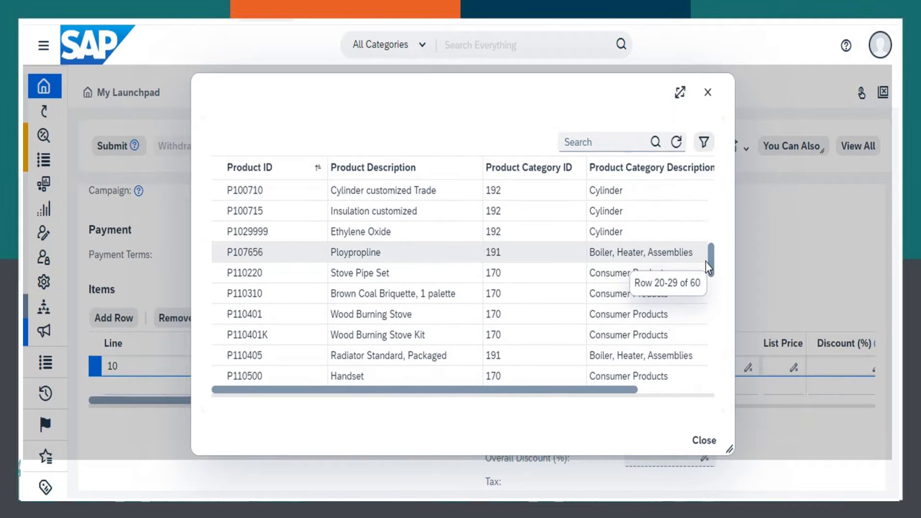
{"action": "left_click", "coordinate": [274, 301]}
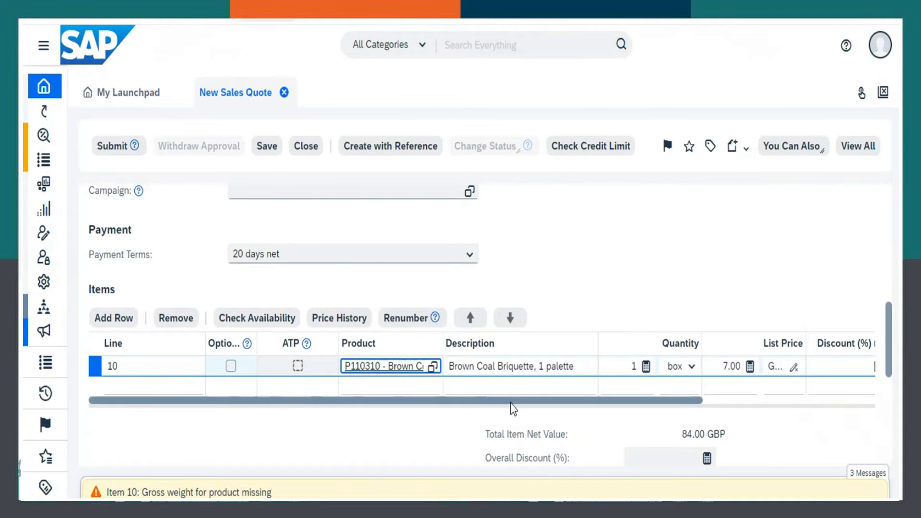
- Set the Brown Coal Briquette quantity to 8 boxes and check the item's availability
{"action": "left_click", "coordinate": [634, 366]}
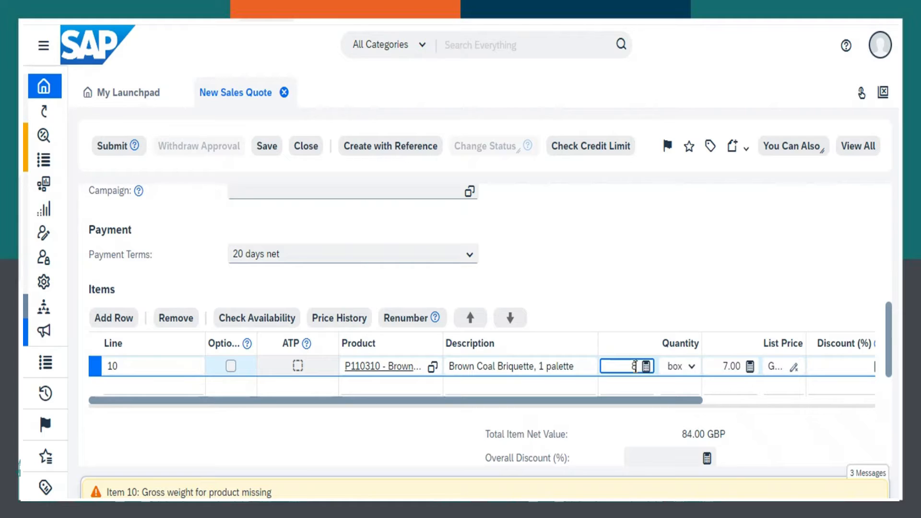
{"action": "type", "text": "8"}
{"action": "key", "text": "Tab"}
{"action": "key", "text": "Tab"}
{"action": "key", "text": "Tab"}
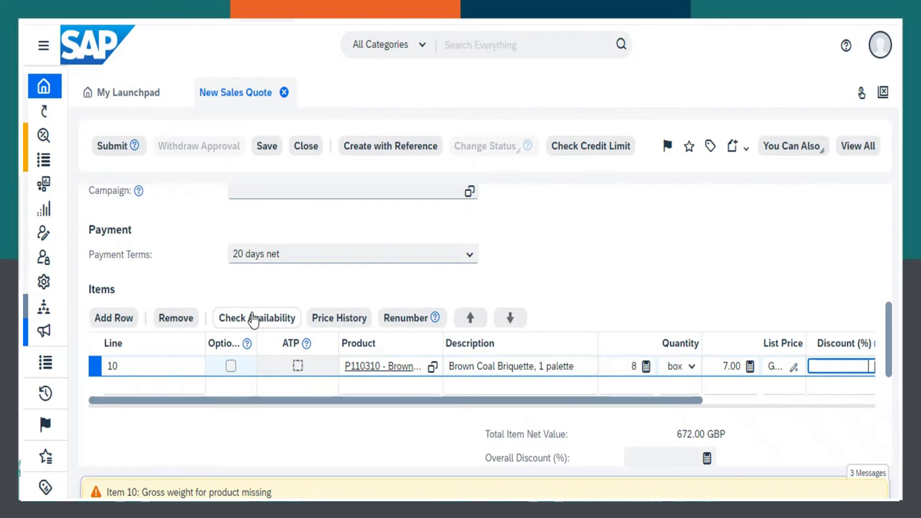
{"action": "left_click", "coordinate": [280, 326]}
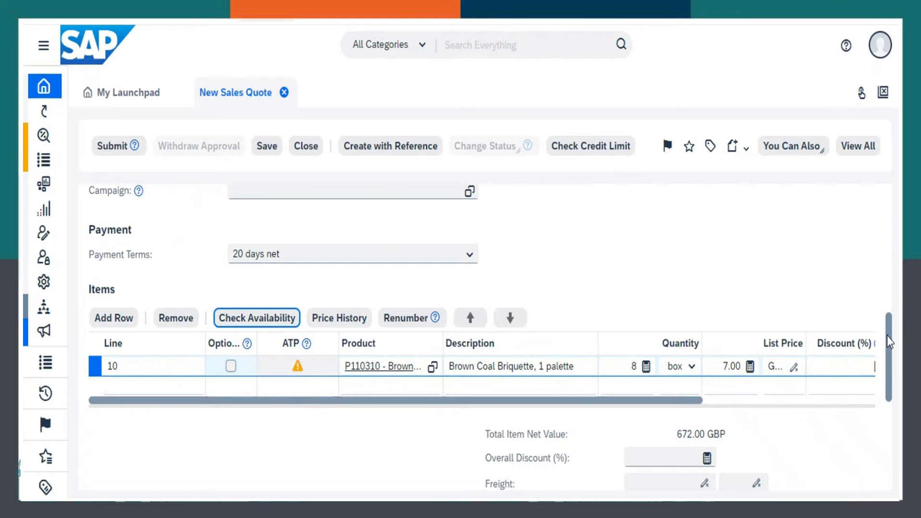
- Set the quote's requested date to 28.09.2022
{"action": "left_click_drag", "start_coordinate": [890, 341], "coordinate": [884, 288]}
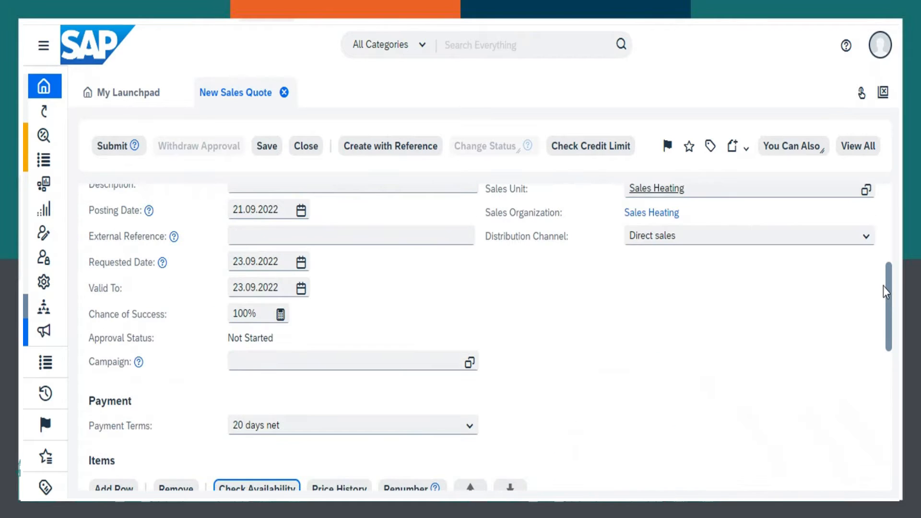
{"action": "left_click", "coordinate": [300, 262]}
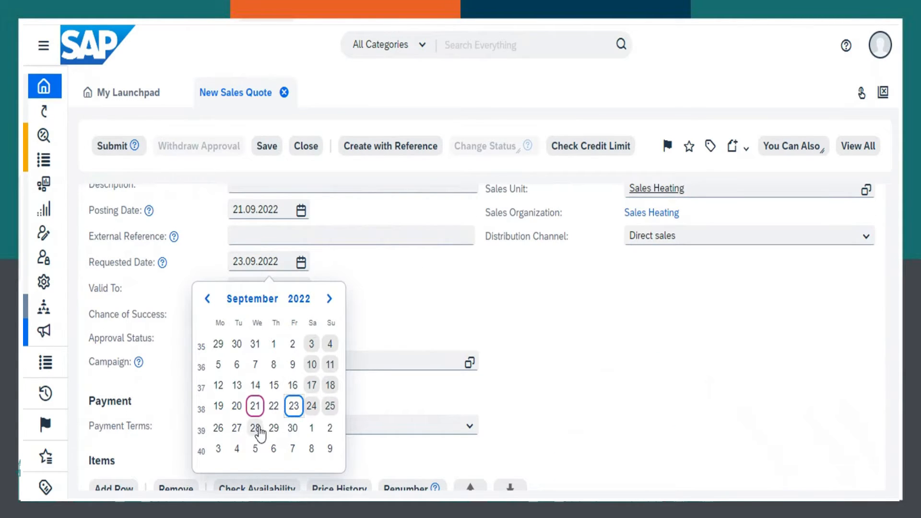
{"action": "left_click", "coordinate": [259, 428]}
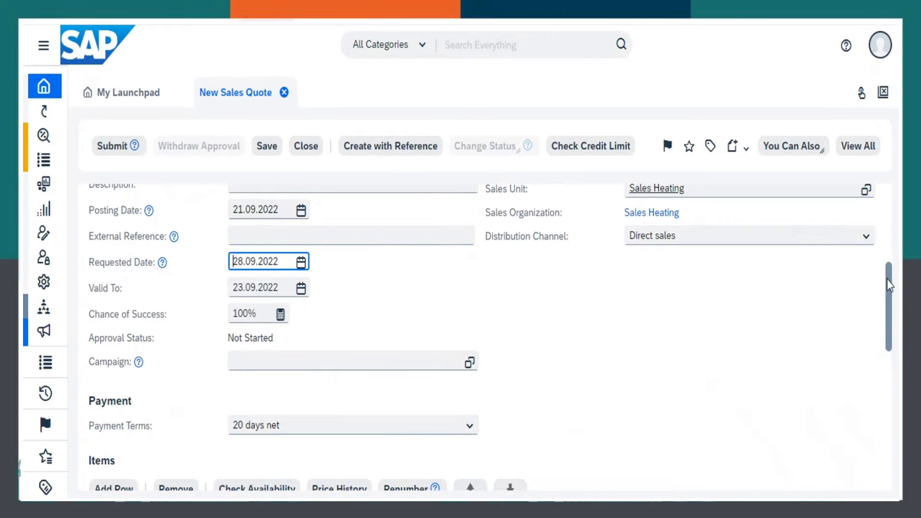
- Review the quote's item line and totals, then save and submit the sales quote
{"action": "scroll", "coordinate": [892, 287], "scroll_direction": "down", "scroll_amount": 5}
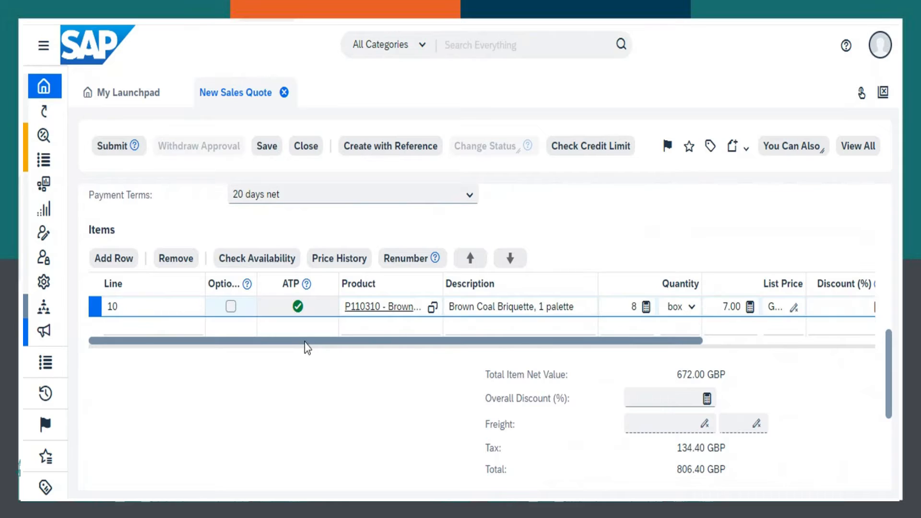
{"action": "left_click_drag", "start_coordinate": [307, 342], "coordinate": [549, 352]}
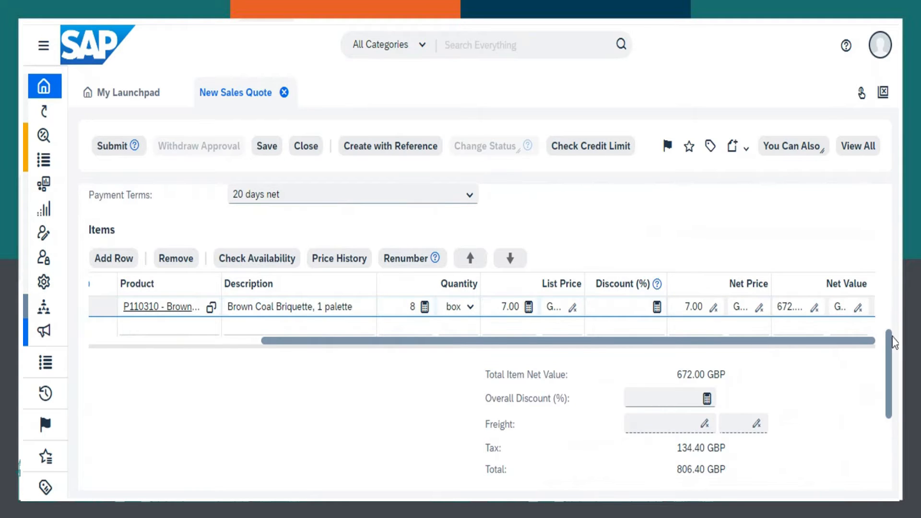
{"action": "left_click_drag", "start_coordinate": [890, 352], "coordinate": [880, 206]}
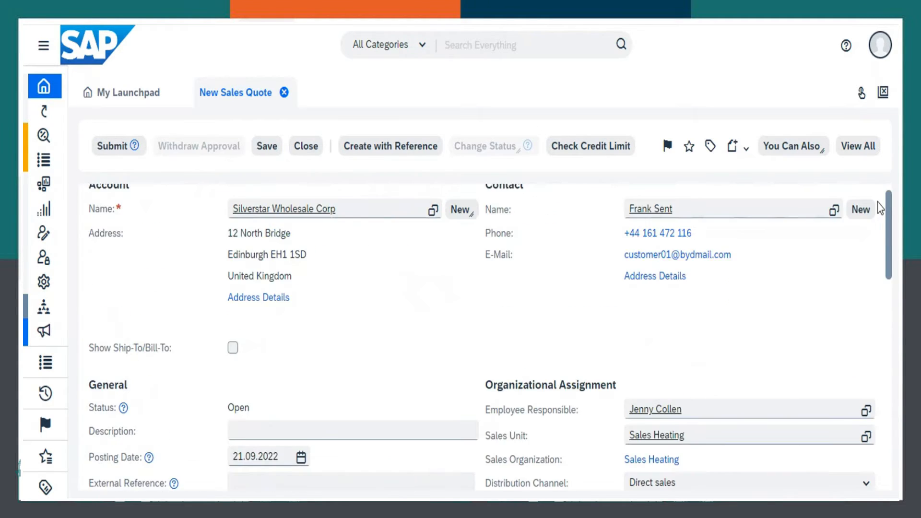
{"action": "left_click", "coordinate": [267, 150]}
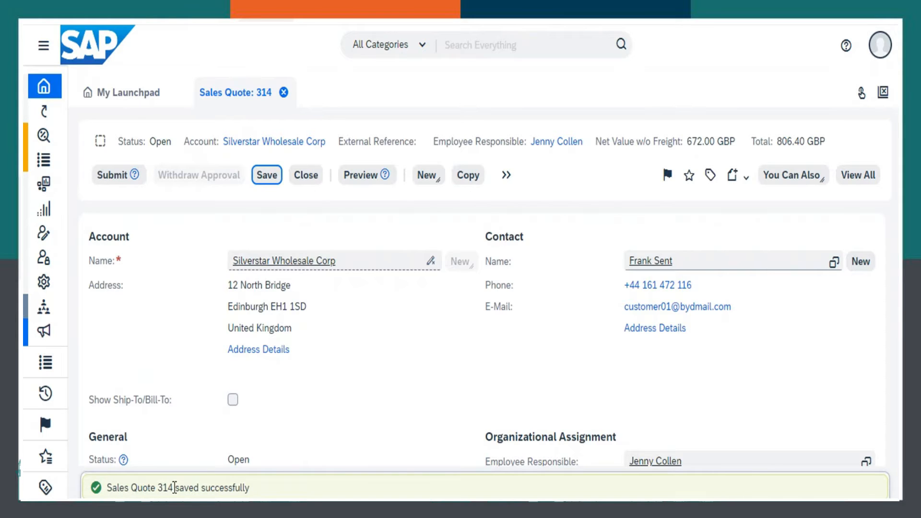
{"action": "left_click", "coordinate": [107, 185]}
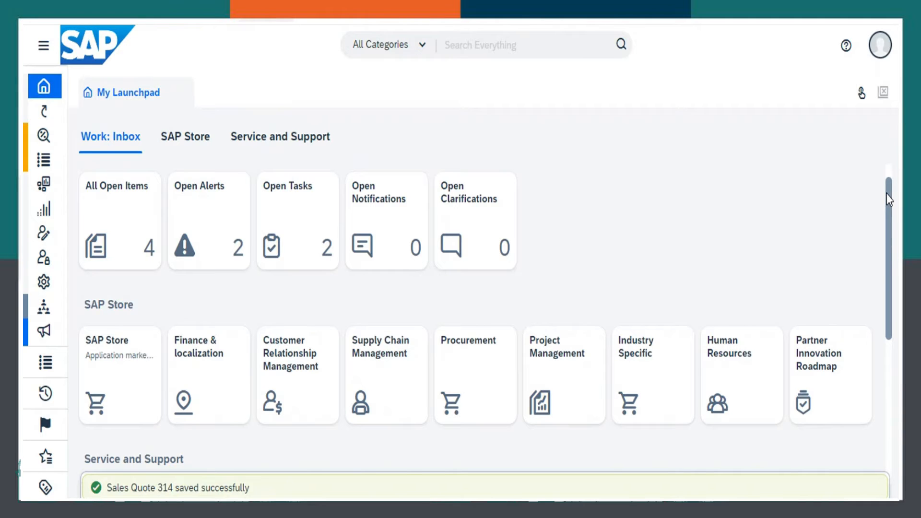
- Open a blank New Sales Order form from the Sales Orders common tasks
{"action": "left_click", "coordinate": [44, 364]}
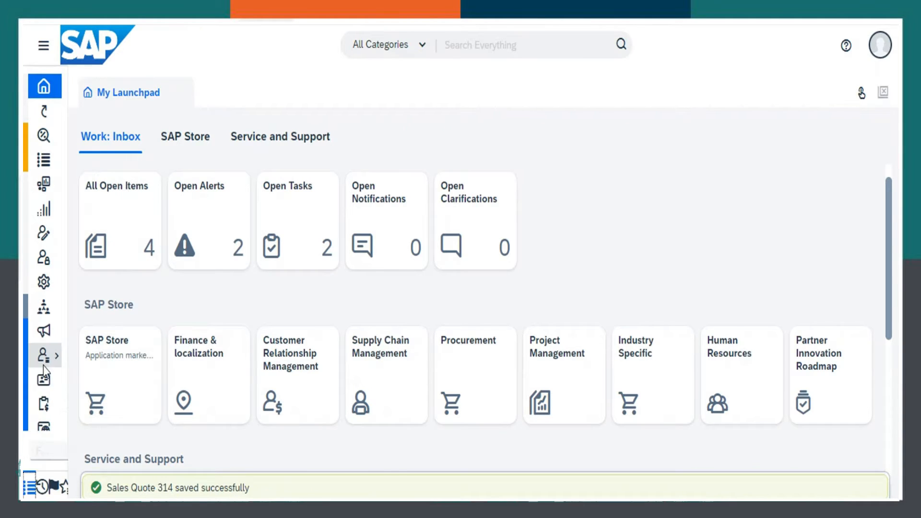
{"action": "mouse_move", "coordinate": [150, 413]}
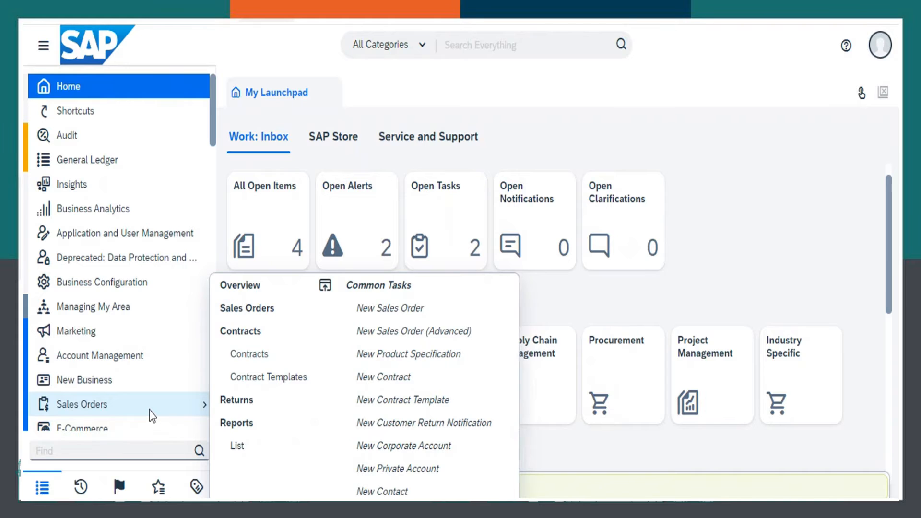
{"action": "left_click", "coordinate": [379, 308]}
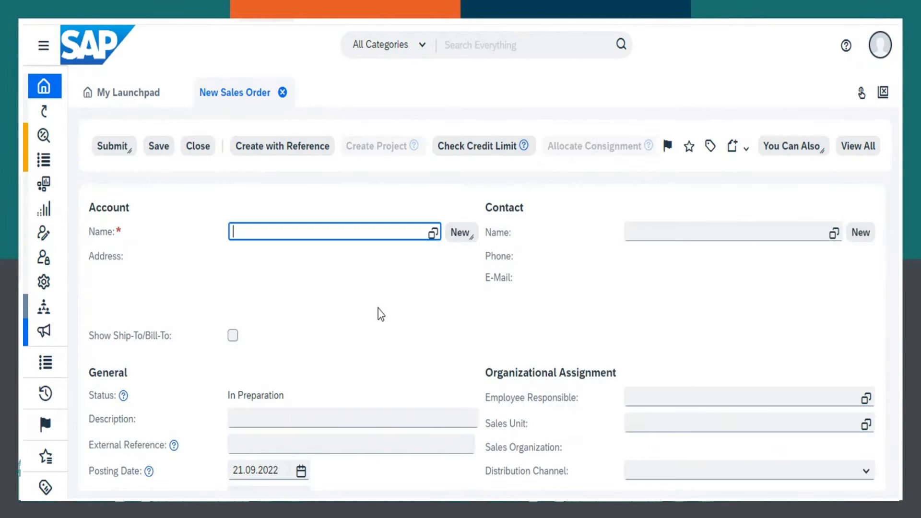
{"action": "left_click", "coordinate": [445, 253]}
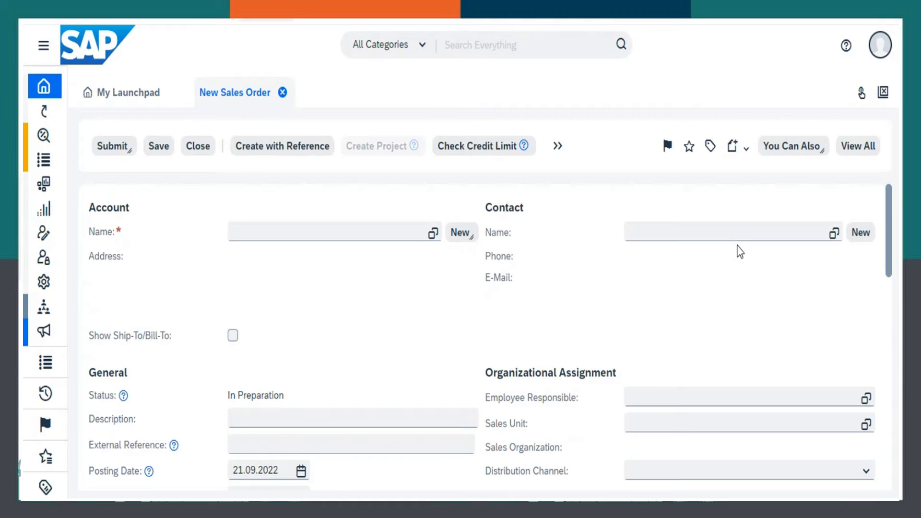
- Create the sales order with reference to the newly submitted quote, using reference type Quote and selecting that quote's ID
{"action": "left_click", "coordinate": [277, 153]}
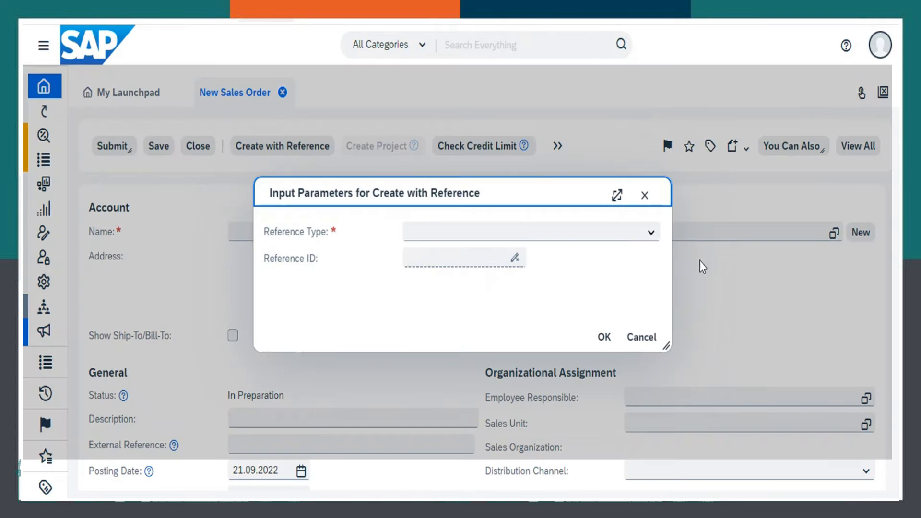
{"action": "left_click", "coordinate": [650, 234]}
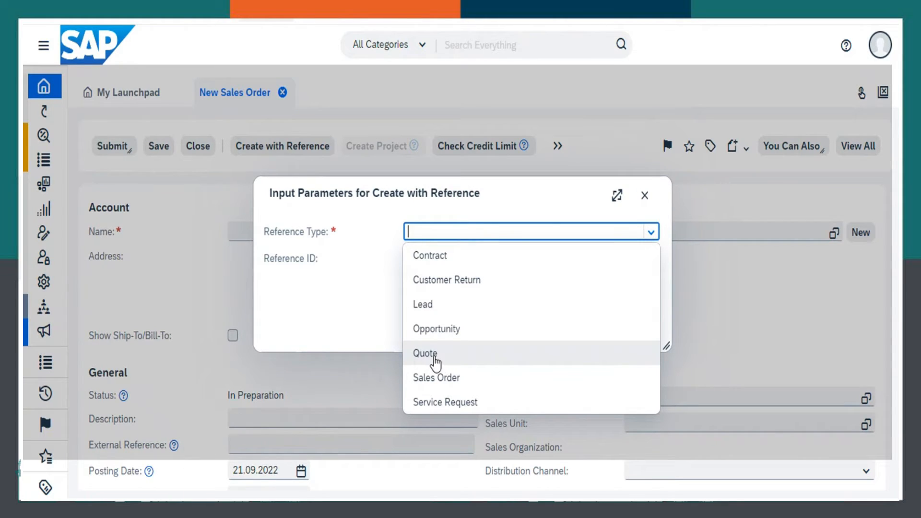
{"action": "left_click", "coordinate": [425, 353]}
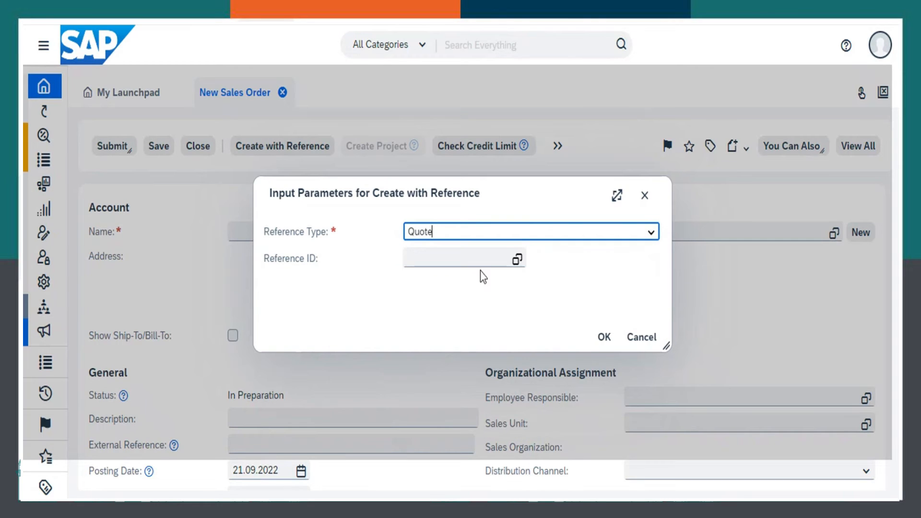
{"action": "left_click", "coordinate": [517, 261]}
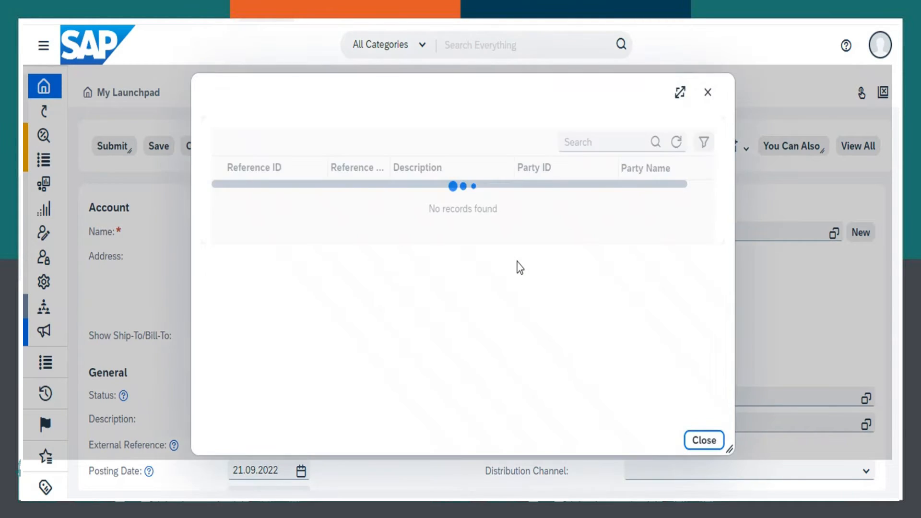
{"action": "left_click", "coordinate": [264, 197]}
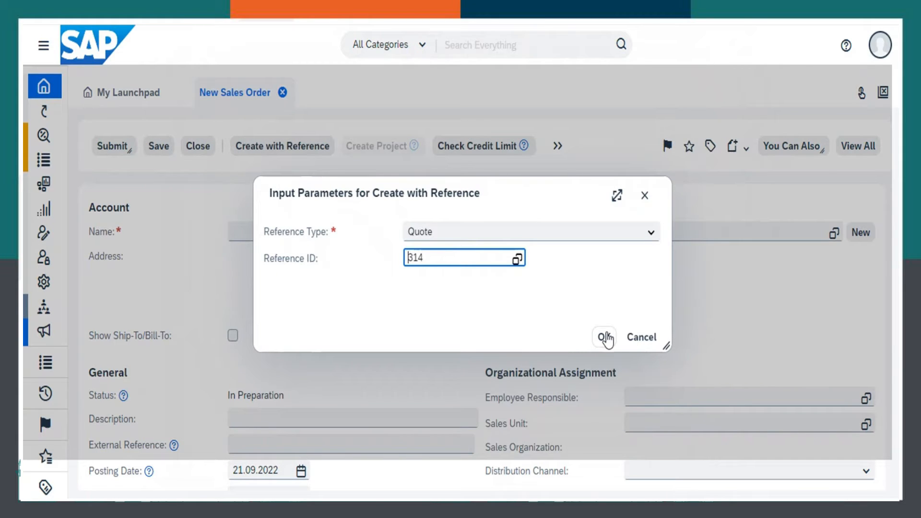
{"action": "left_click", "coordinate": [604, 337]}
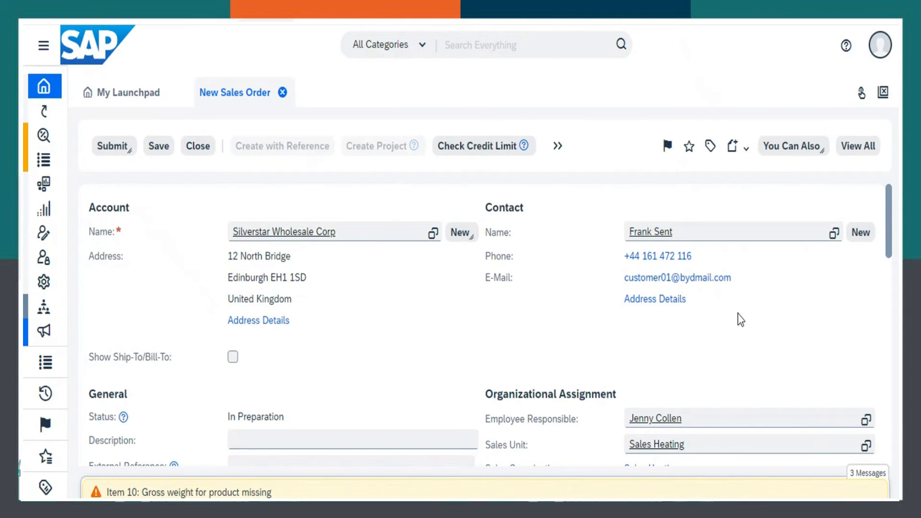
- Review the new sales order for Silverstar Wholesale Corp, save it, and release the order
{"action": "left_click_drag", "start_coordinate": [888, 222], "coordinate": [869, 169]}
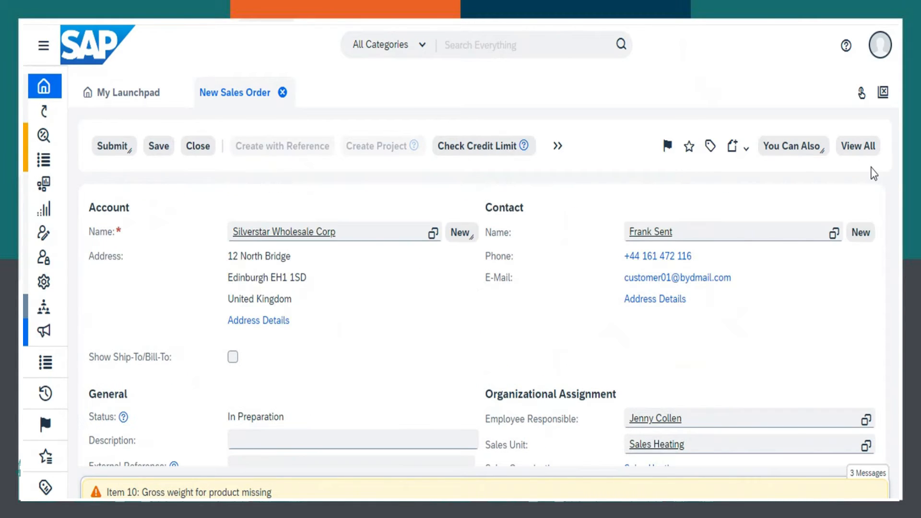
{"action": "left_click", "coordinate": [159, 147]}
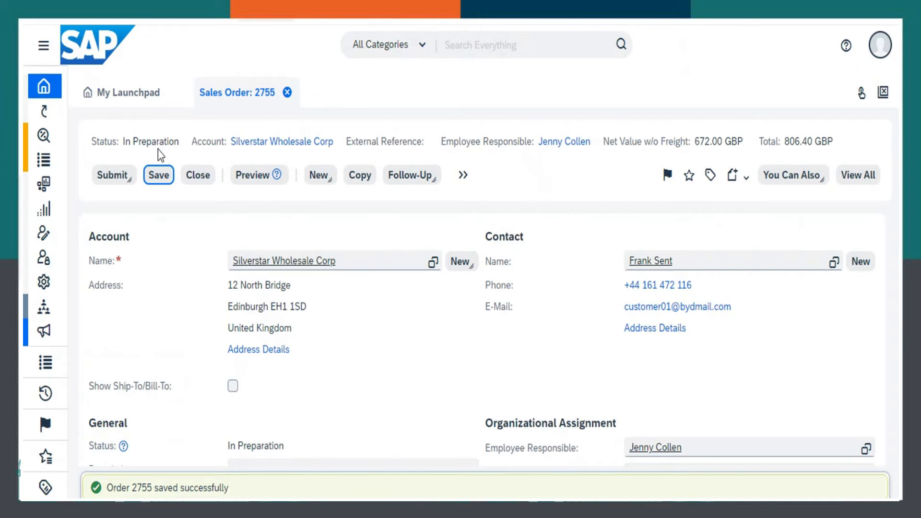
{"action": "left_click", "coordinate": [112, 181]}
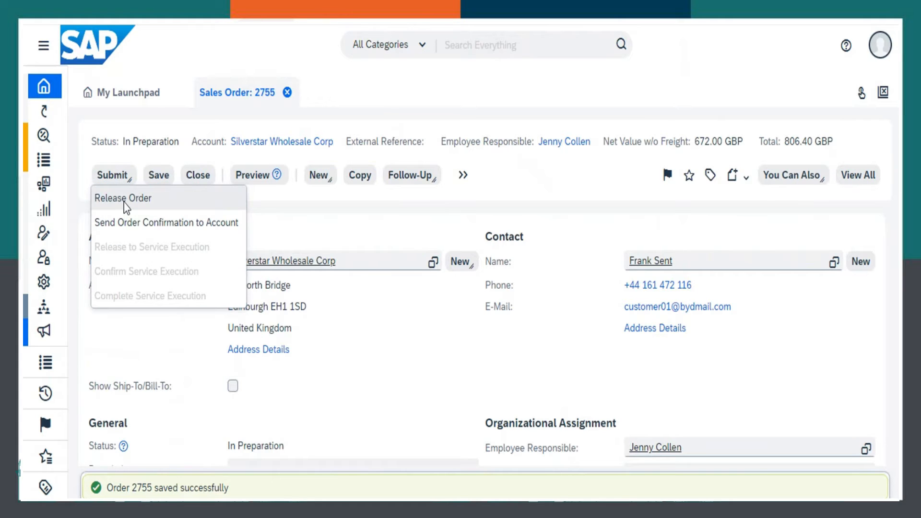
{"action": "left_click", "coordinate": [123, 204]}
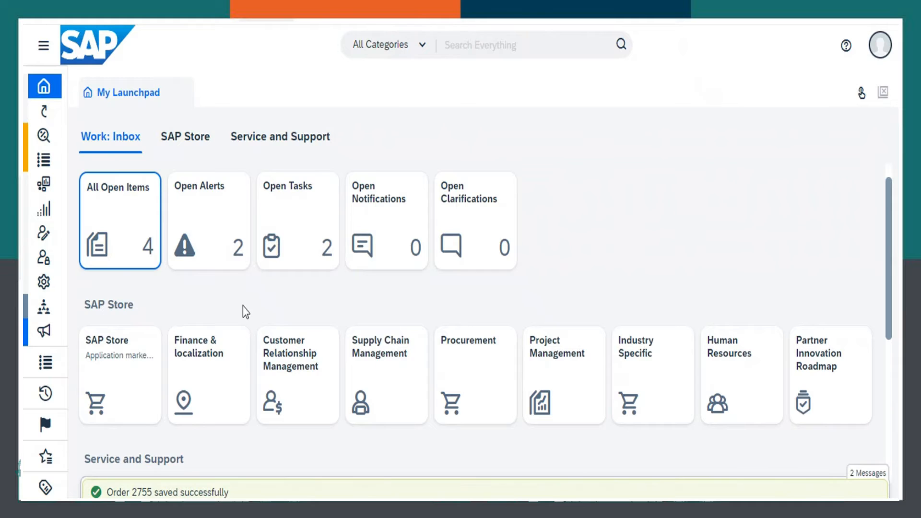
{"action": "left_click", "coordinate": [387, 268]}
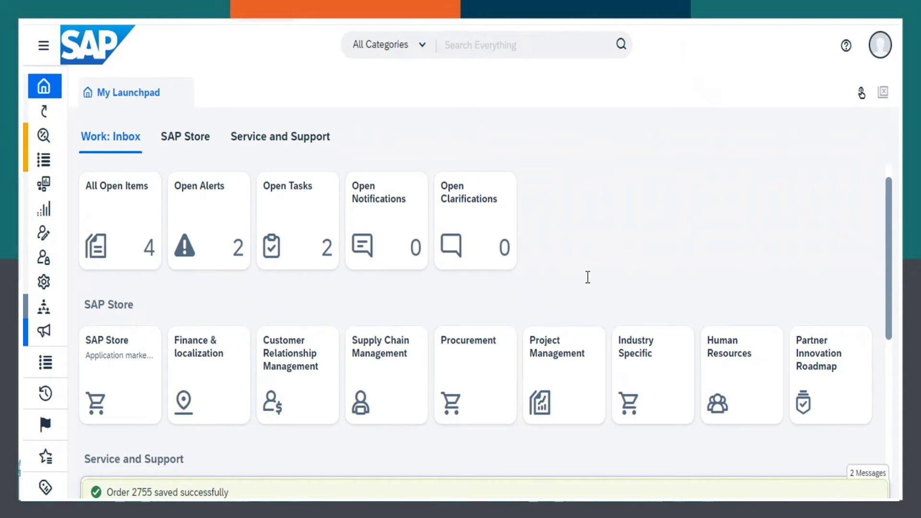
- Find the outbound work centers with "outbo" and open the Customer Demand view of Outbound Logistics Control
{"action": "left_click", "coordinate": [43, 364]}
{"action": "left_click", "coordinate": [82, 453]}
{"action": "type", "text": "o"}
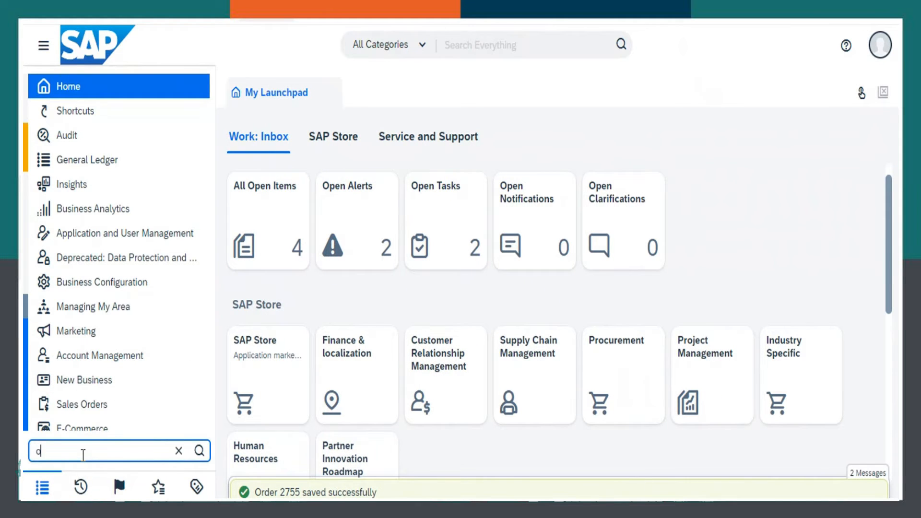
{"action": "type", "text": "utbo"}
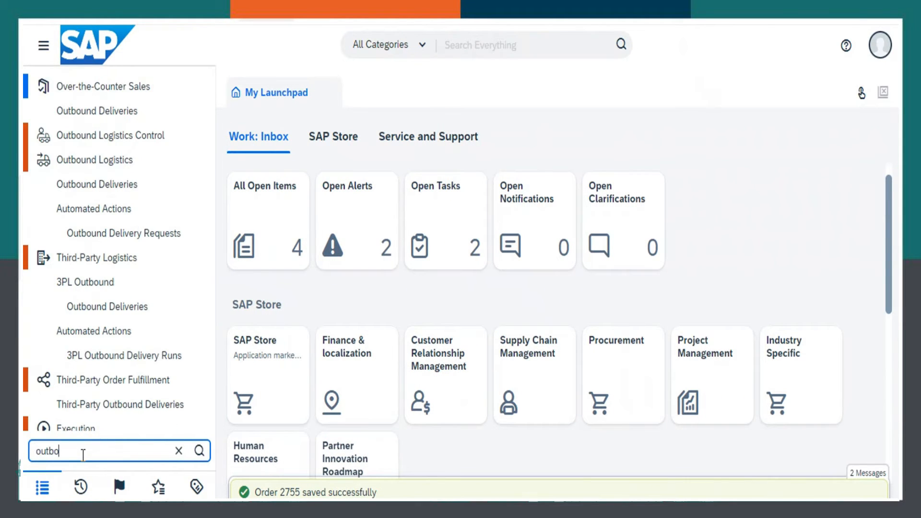
{"action": "left_click", "coordinate": [171, 137]}
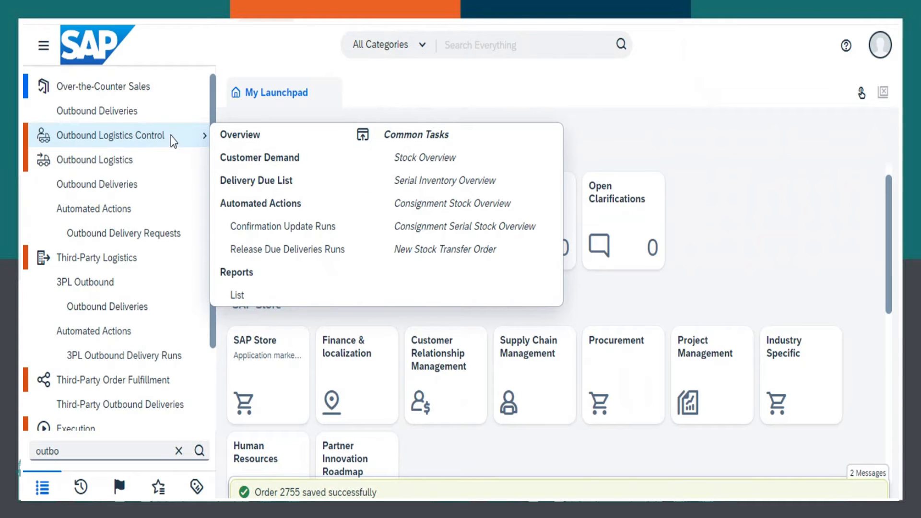
{"action": "left_click", "coordinate": [251, 161]}
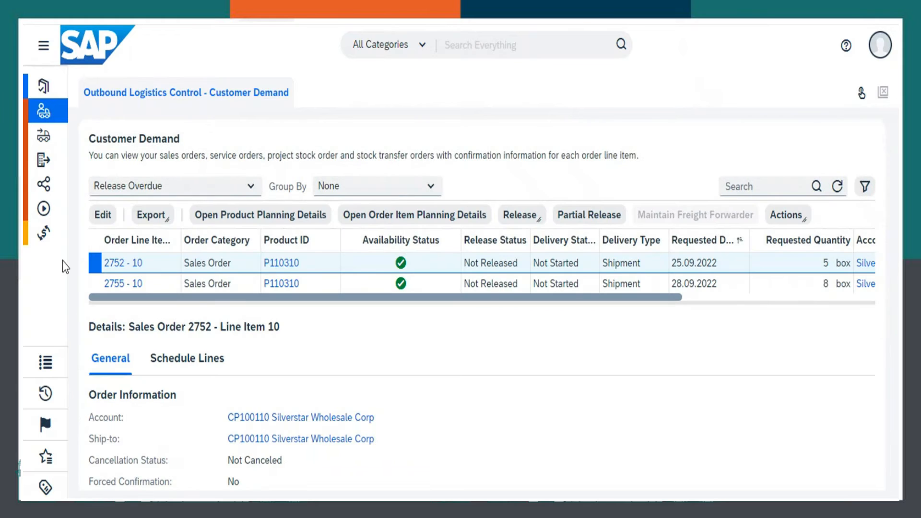
- Select the order line requested for 28.09.2022, examine its product planning key figures and supply and demand list, then save and close the planning details
{"action": "left_click", "coordinate": [94, 286]}
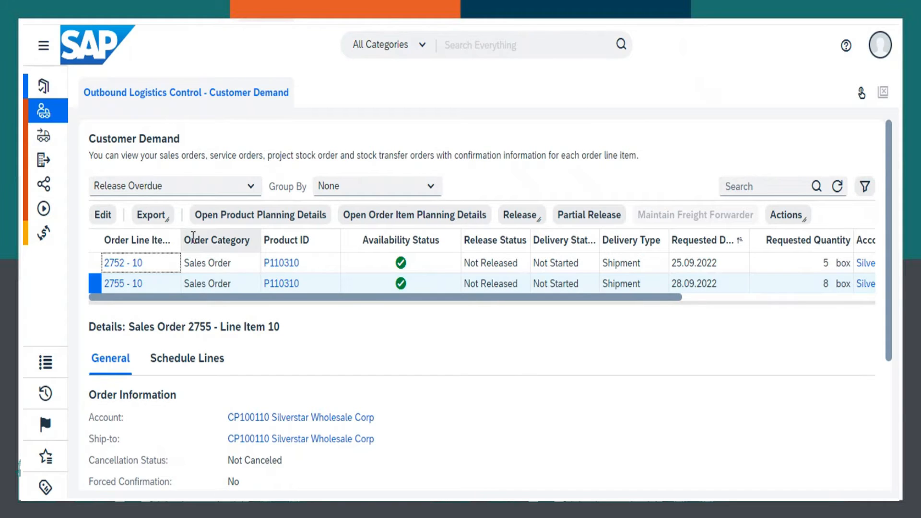
{"action": "left_click", "coordinate": [222, 220]}
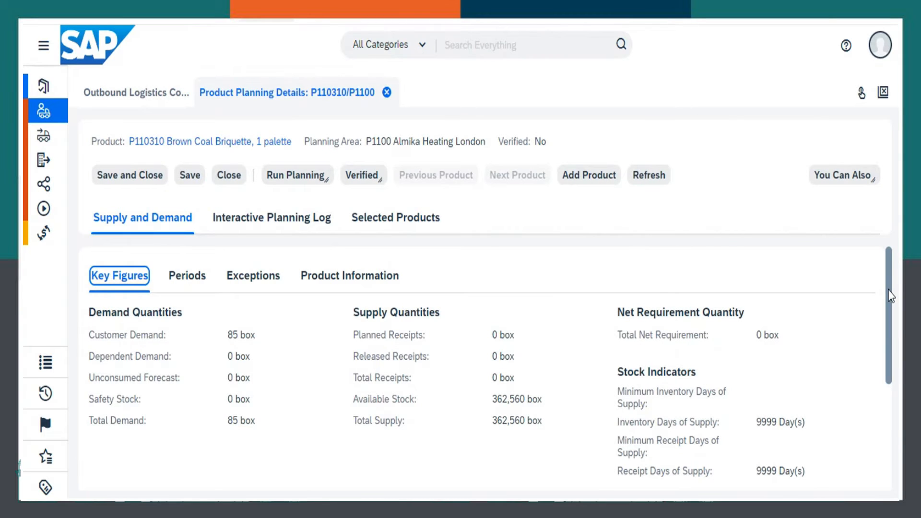
{"action": "left_click_drag", "start_coordinate": [890, 293], "coordinate": [880, 432]}
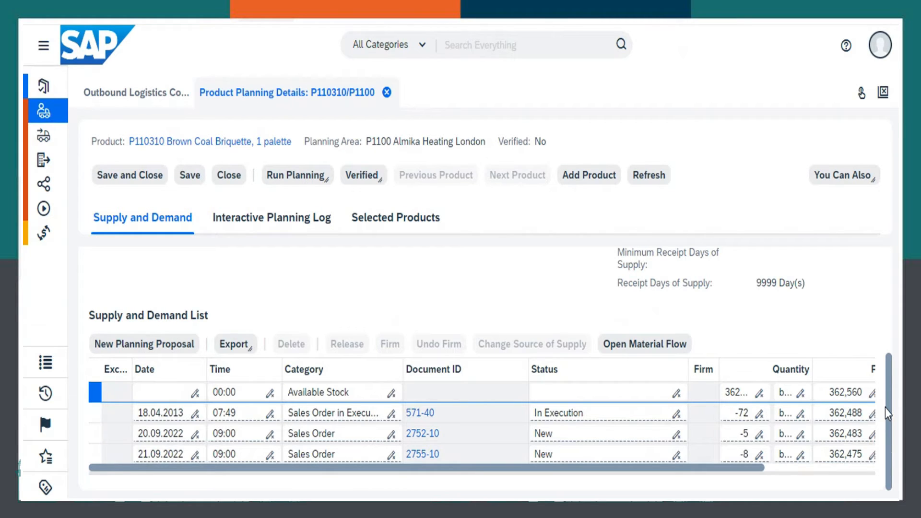
{"action": "left_click_drag", "start_coordinate": [889, 407], "coordinate": [892, 264]}
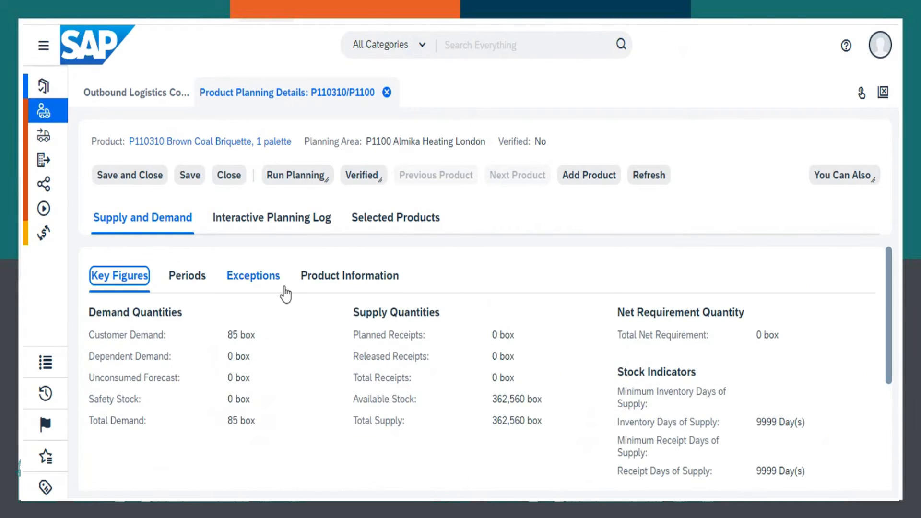
{"action": "left_click", "coordinate": [116, 179]}
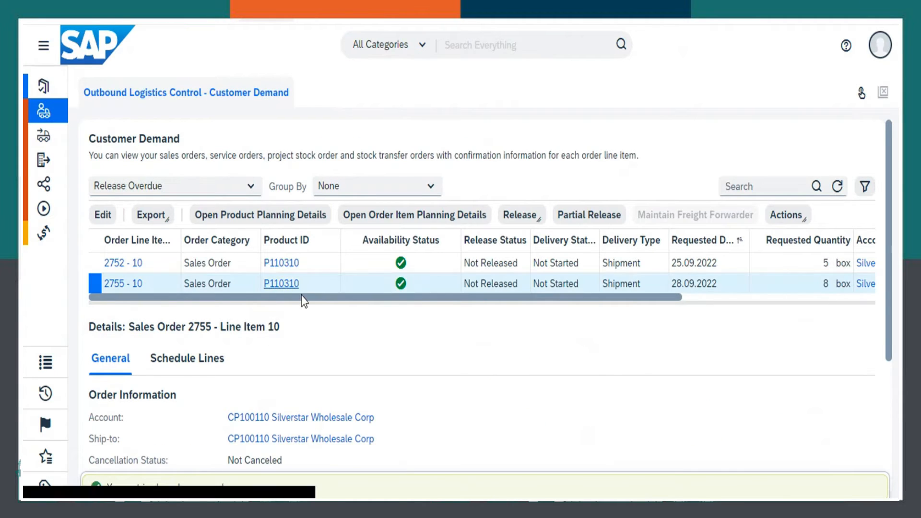
- Release the order line requested for 28.09.2022 with stock check and refresh the customer demand list
{"action": "left_click", "coordinate": [526, 222]}
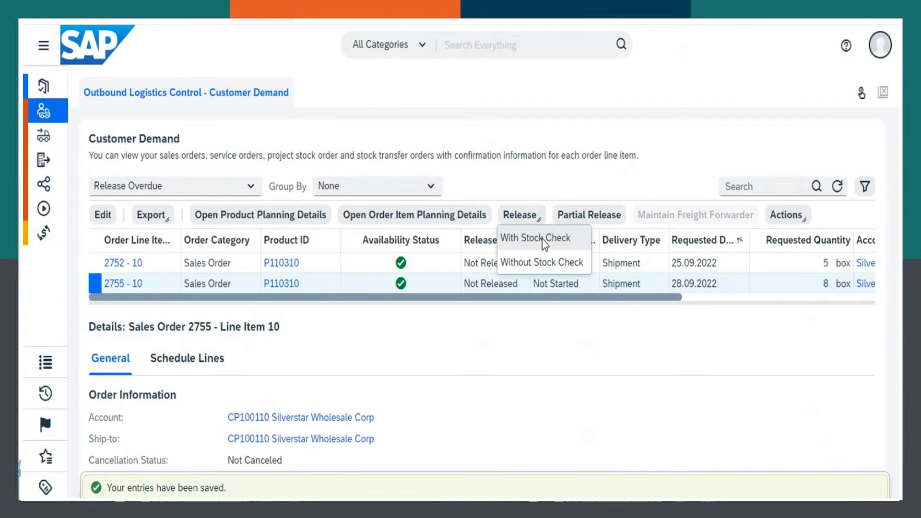
{"action": "left_click", "coordinate": [546, 242]}
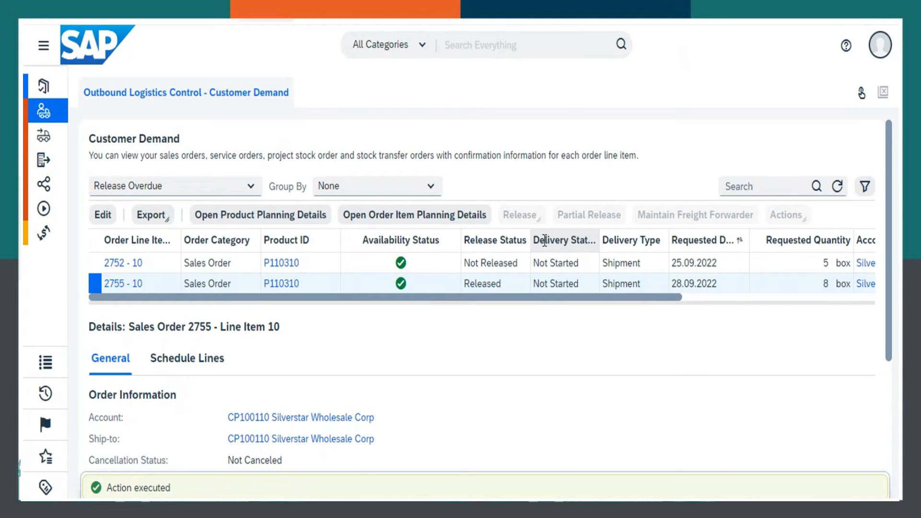
{"action": "left_click", "coordinate": [839, 187]}
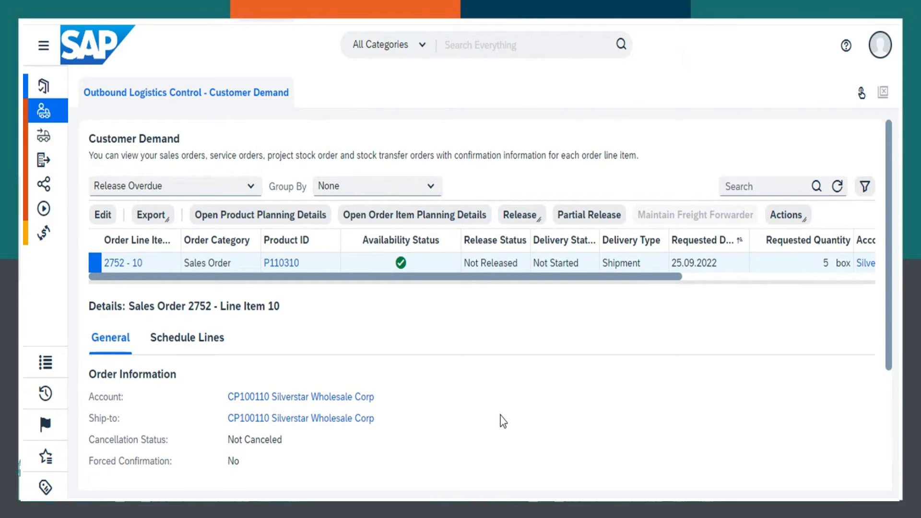
- Open the Delivery Proposals of Outbound Logistics and list all proposals using the All Proposals by Selection query
{"action": "left_click", "coordinate": [45, 368]}
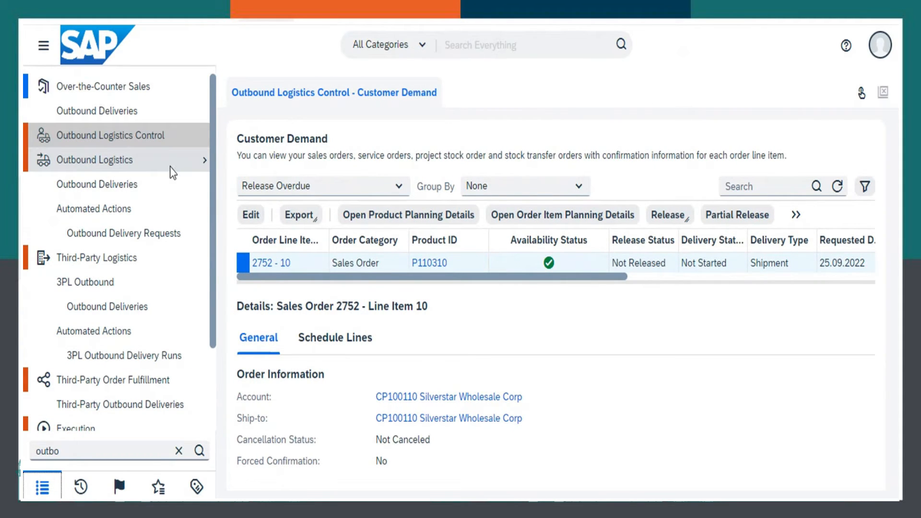
{"action": "mouse_move", "coordinate": [172, 172]}
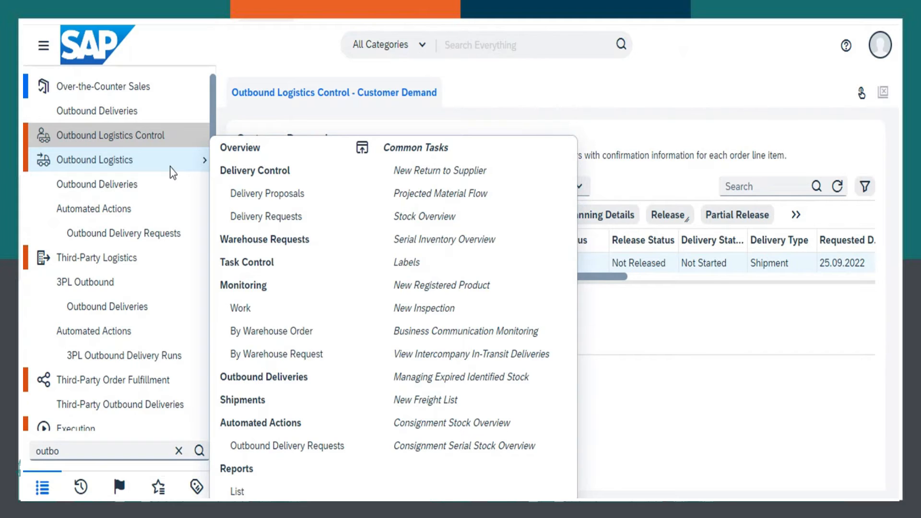
{"action": "left_click", "coordinate": [257, 196]}
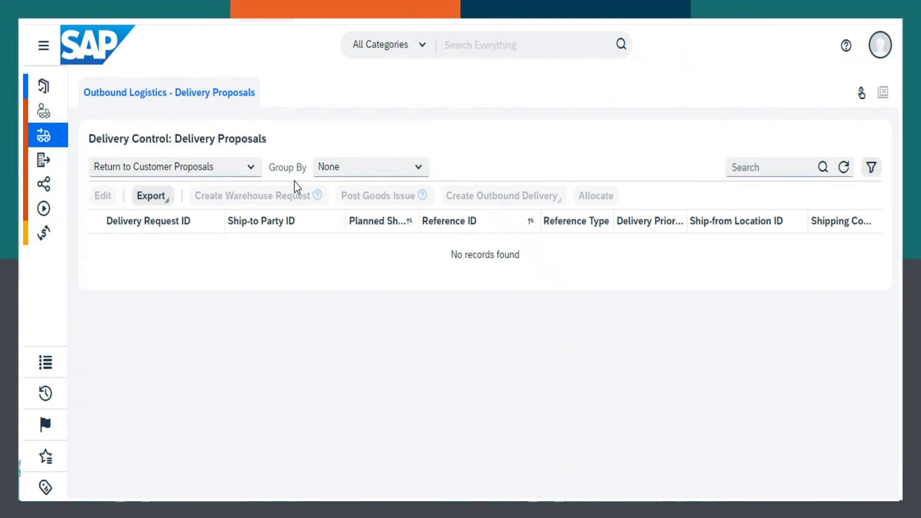
{"action": "left_click", "coordinate": [250, 172]}
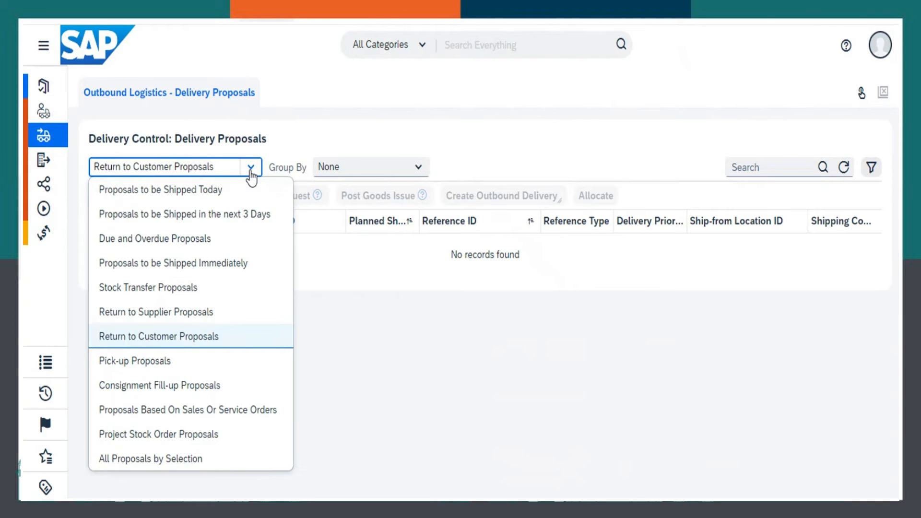
{"action": "left_click", "coordinate": [131, 460]}
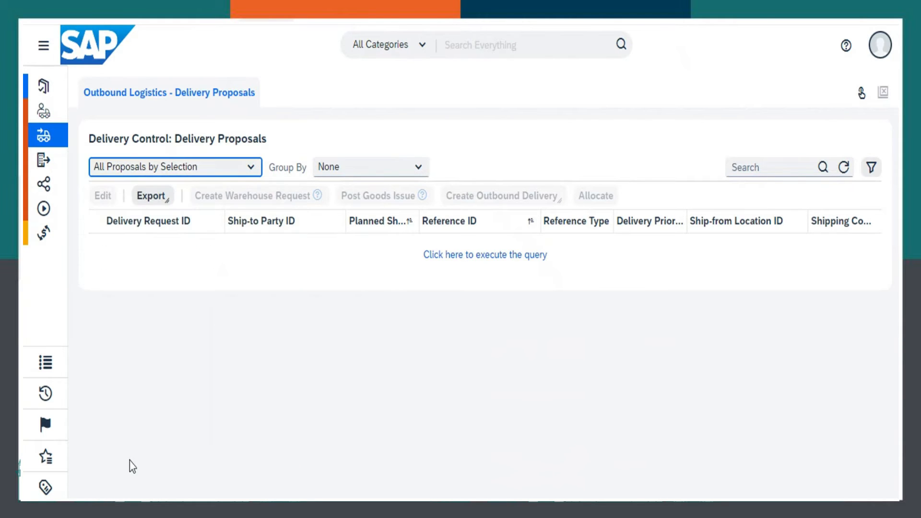
{"action": "left_click", "coordinate": [478, 262]}
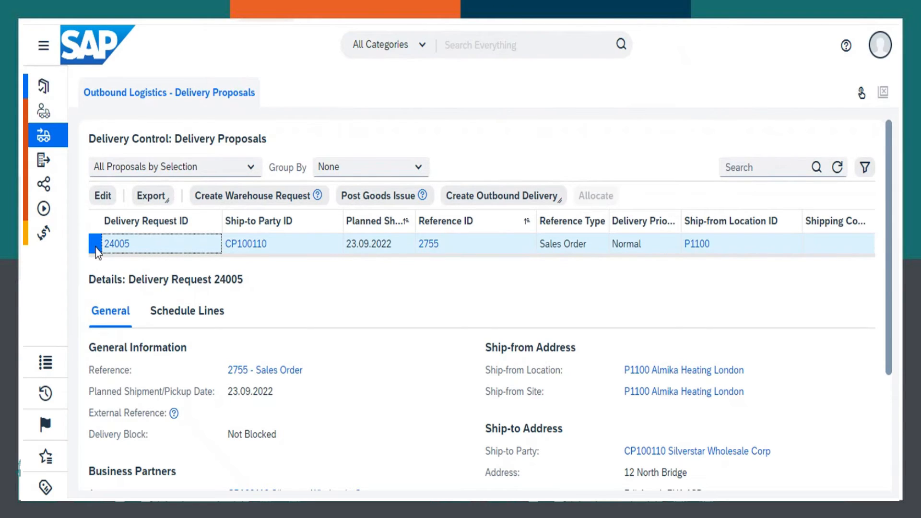
- Create an outbound delivery with release from the sales order's delivery proposal and refresh the proposals list
{"action": "left_click", "coordinate": [534, 195]}
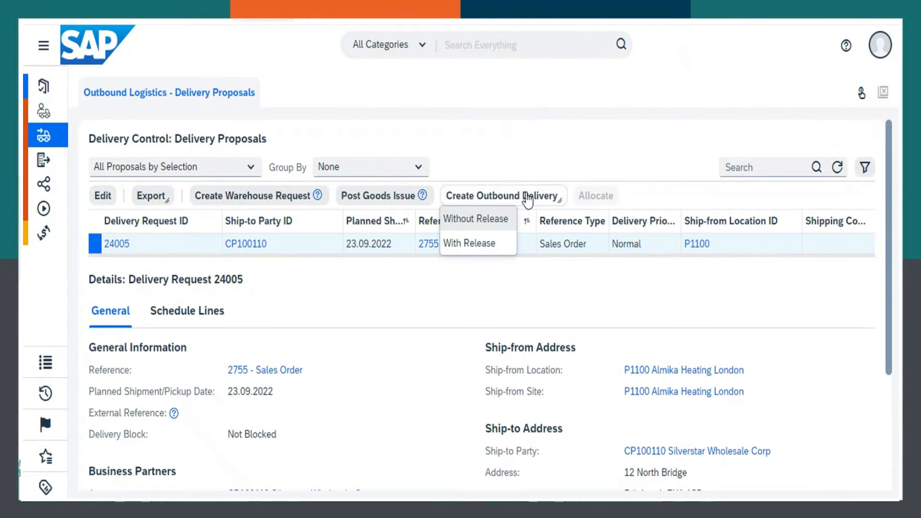
{"action": "left_click", "coordinate": [466, 245]}
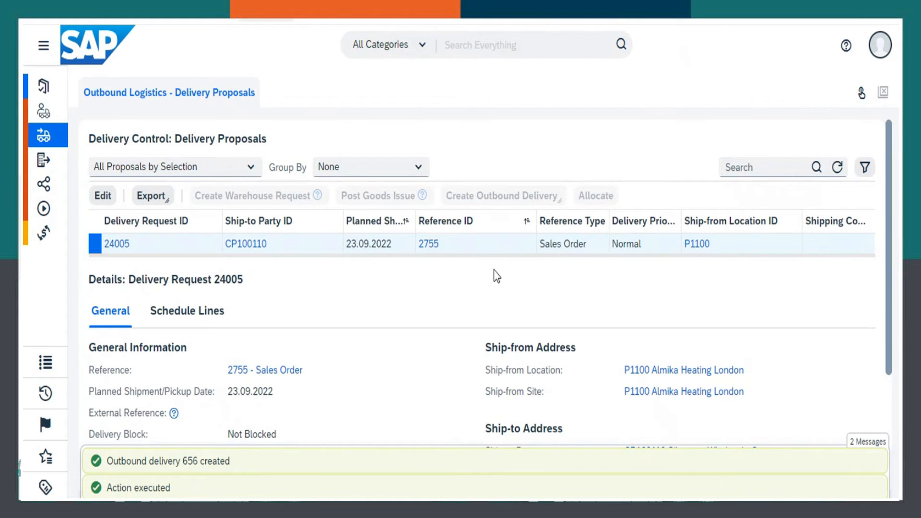
{"action": "left_click", "coordinate": [837, 166]}
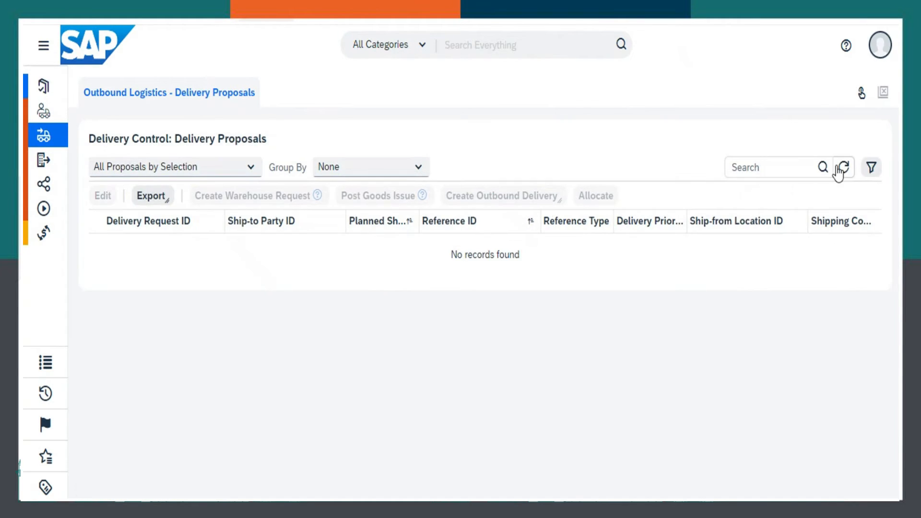
- Replace the navigation search term with "cus" and open the Invoice Requests of Customer Invoicing
{"action": "left_click", "coordinate": [50, 373]}
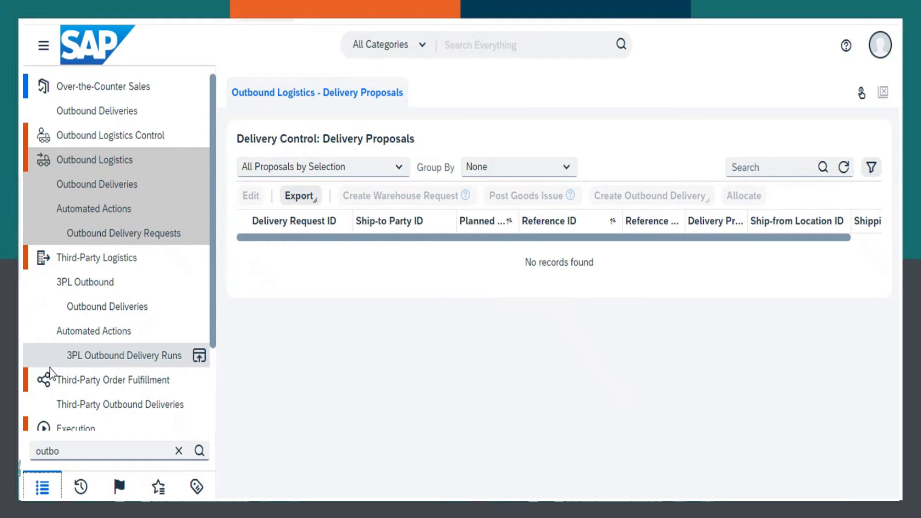
{"action": "left_click", "coordinate": [178, 452]}
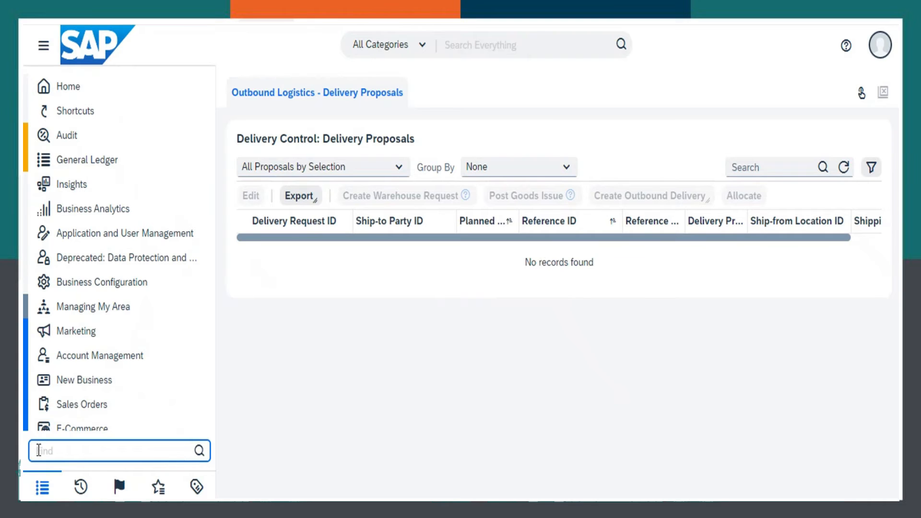
{"action": "type", "text": "cutsom"}
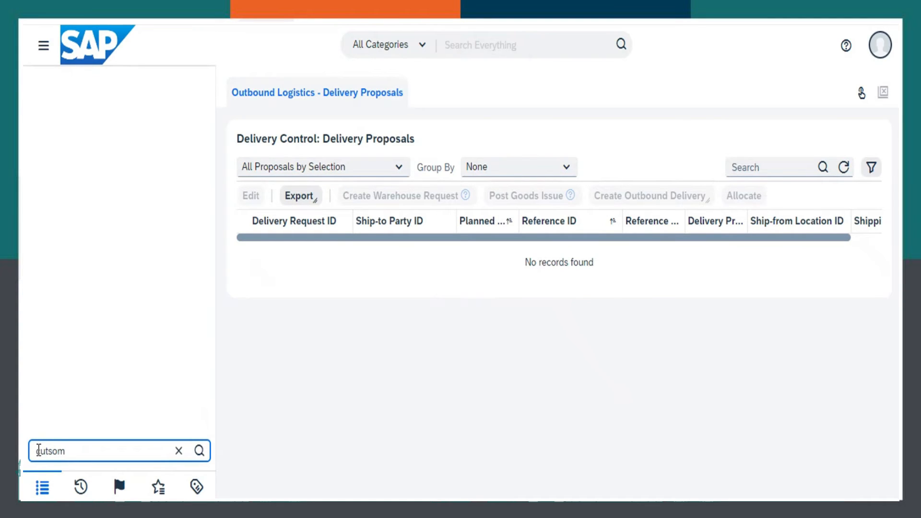
{"action": "key", "text": "BackSpace"}
{"action": "key", "text": "BackSpace"}
{"action": "key", "text": "BackSpace"}
{"action": "key", "text": "BackSpace"}
{"action": "type", "text": "s"}
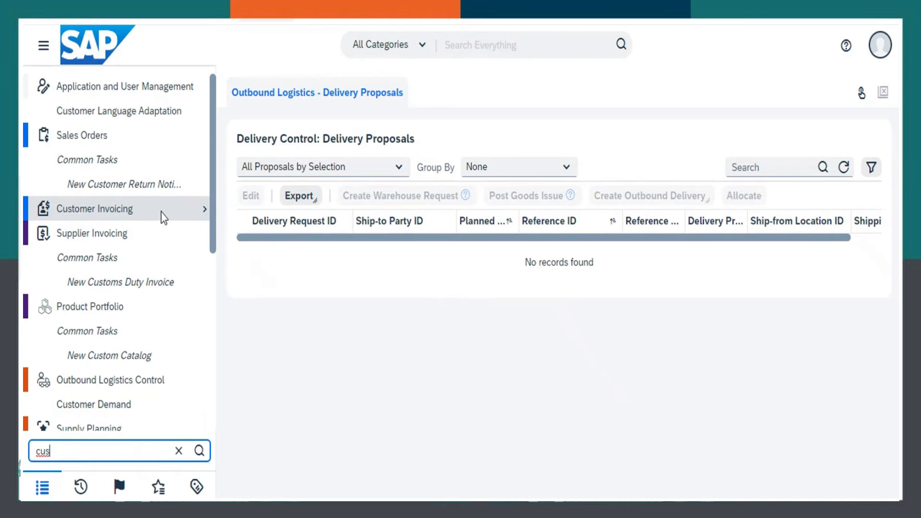
{"action": "mouse_move", "coordinate": [164, 218]}
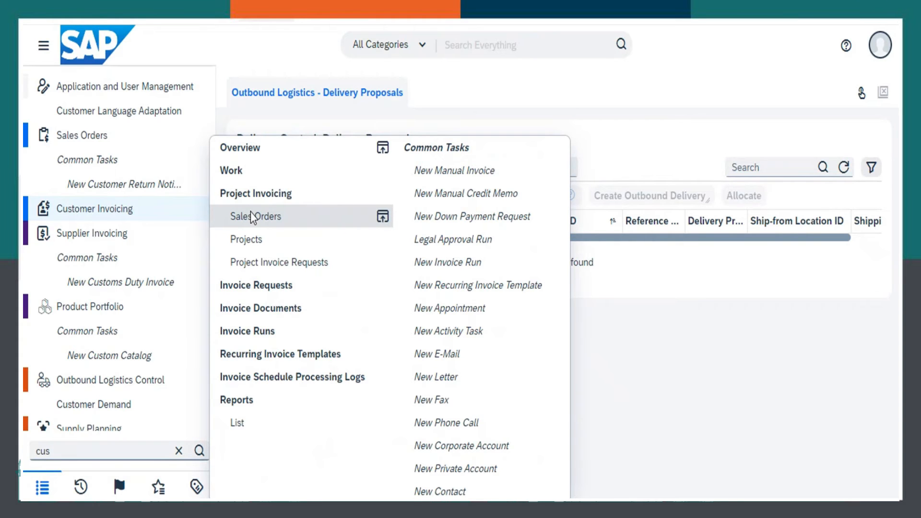
{"action": "left_click", "coordinate": [257, 285]}
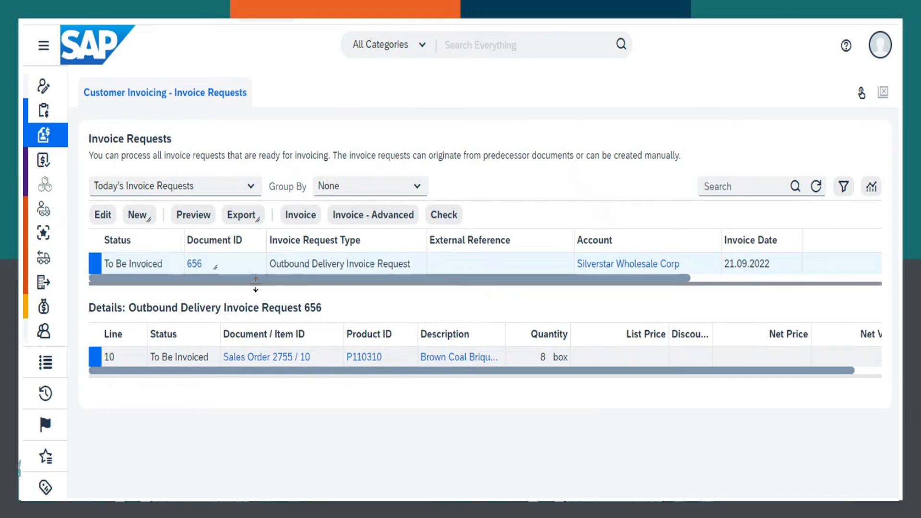
- Create a new invoice from Silverstar Wholesale Corp's outbound delivery invoice request and review its details
{"action": "left_click", "coordinate": [93, 266]}
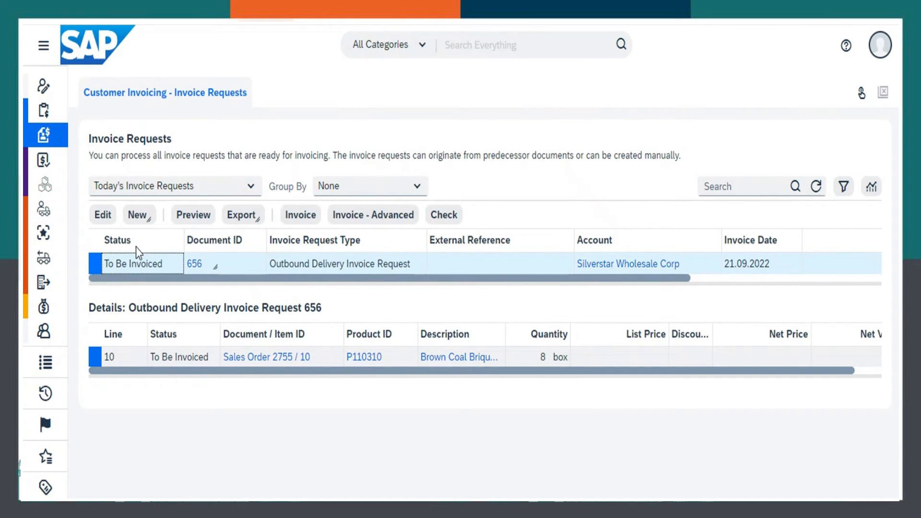
{"action": "left_click", "coordinate": [311, 220]}
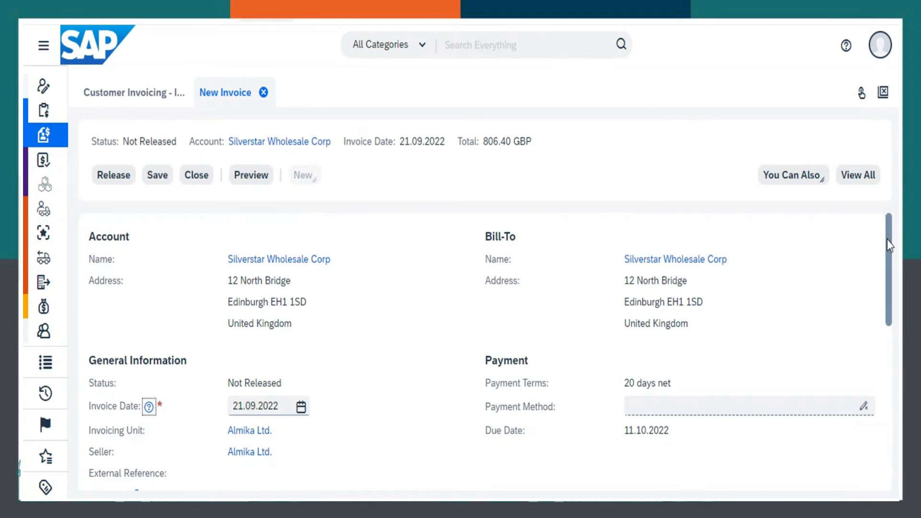
{"action": "left_click_drag", "start_coordinate": [887, 238], "coordinate": [866, 211]}
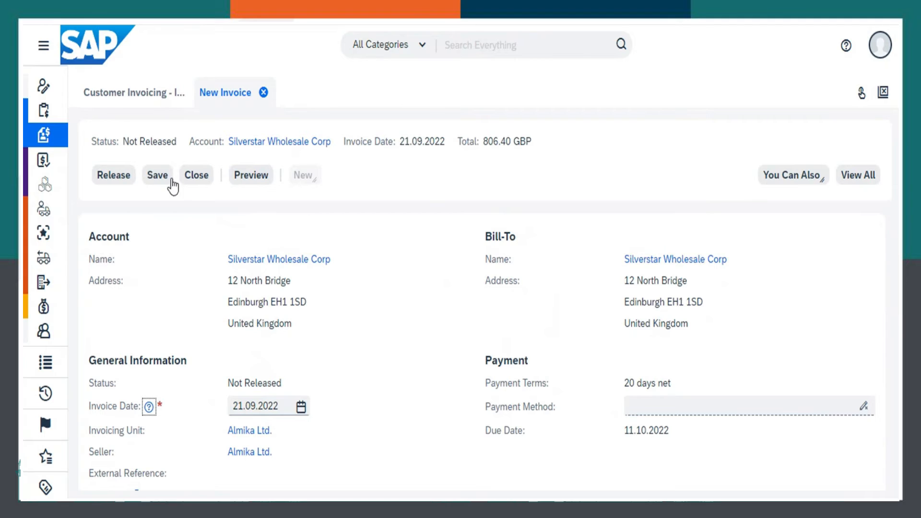
- Save and release the new customer invoice for Silverstar Wholesale Corp
{"action": "left_click", "coordinate": [158, 176]}
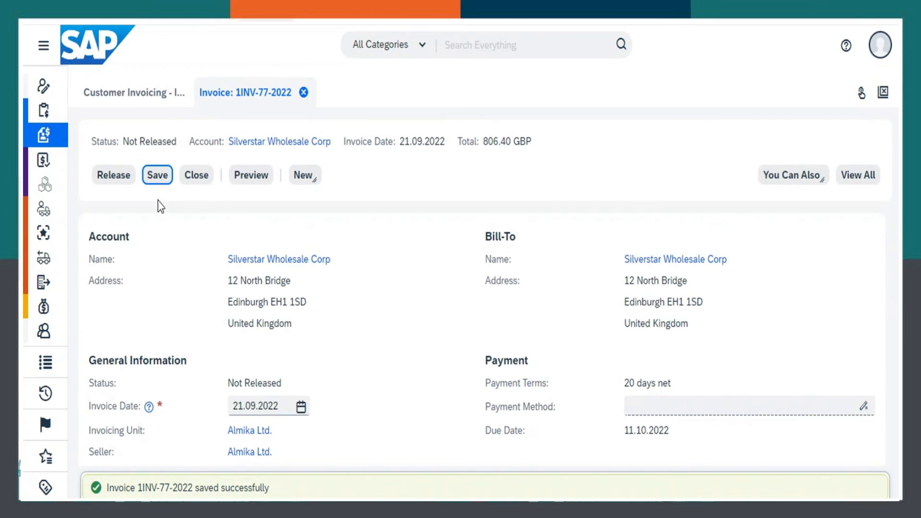
{"action": "left_click", "coordinate": [113, 180]}
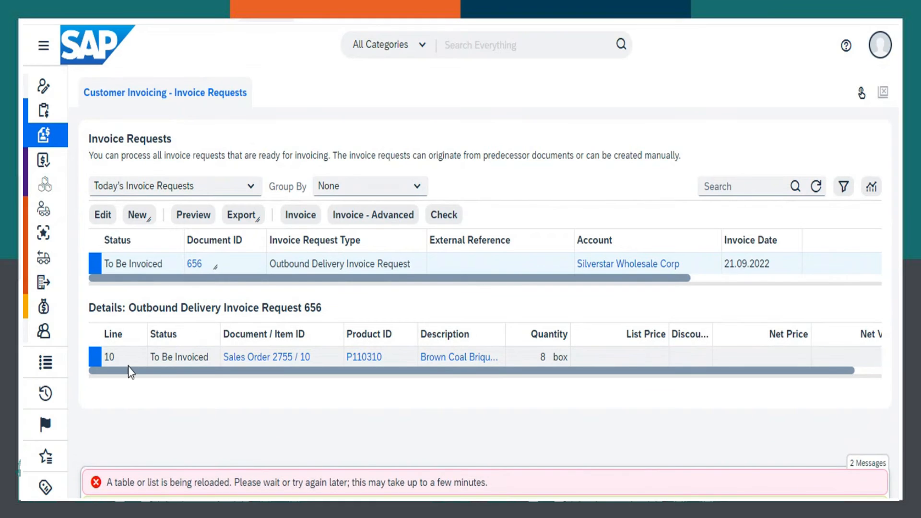
- Replace the navigation search term with "receiv" and open the Customer Accounts of Receivables
{"action": "left_click", "coordinate": [46, 365]}
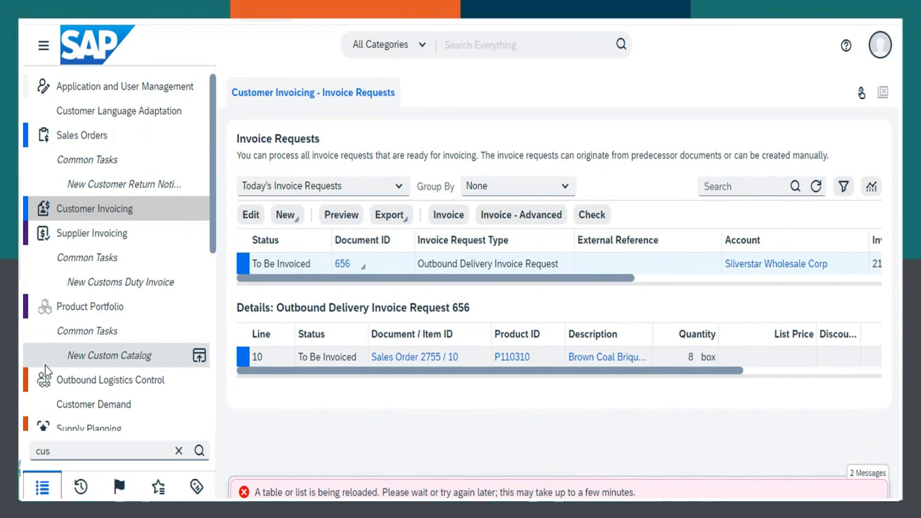
{"action": "left_click", "coordinate": [179, 451]}
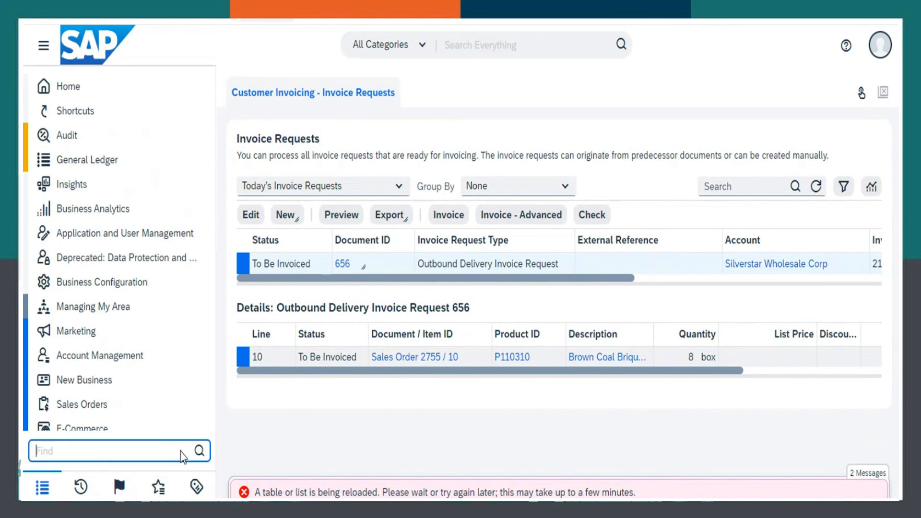
{"action": "type", "text": "receiv"}
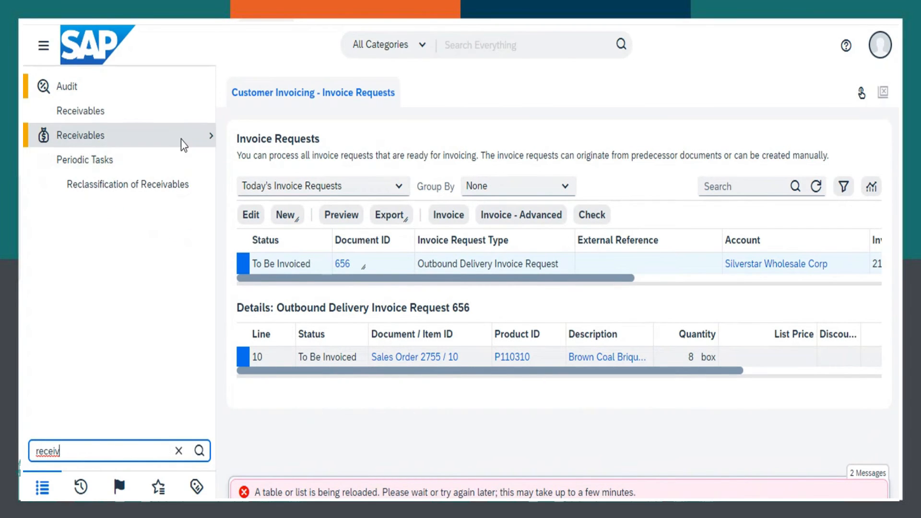
{"action": "mouse_move", "coordinate": [184, 145]}
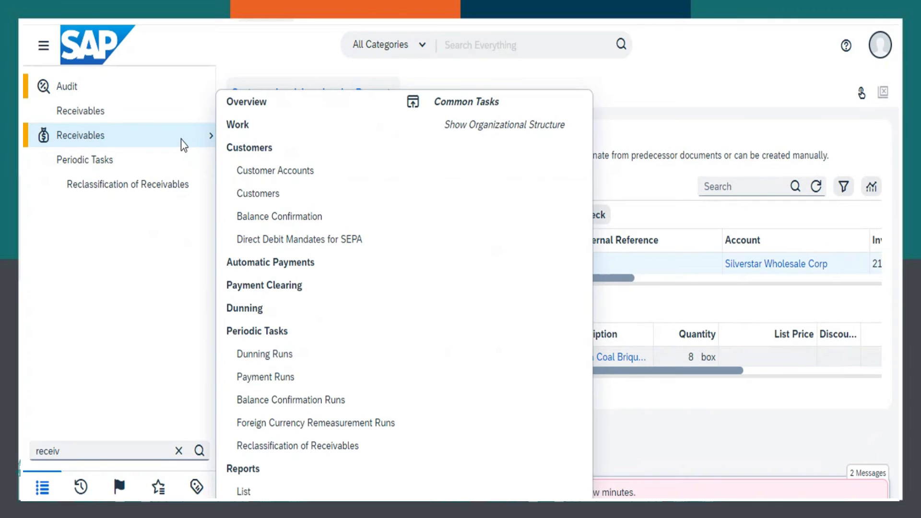
{"action": "left_click", "coordinate": [283, 172]}
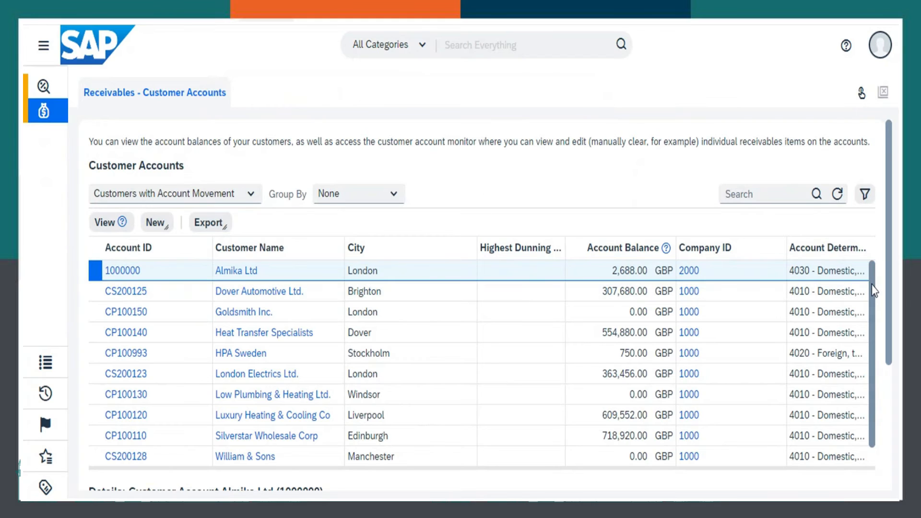
- Open the customer account monitor for Silverstar Wholesale Corp
{"action": "left_click_drag", "start_coordinate": [874, 293], "coordinate": [874, 329]}
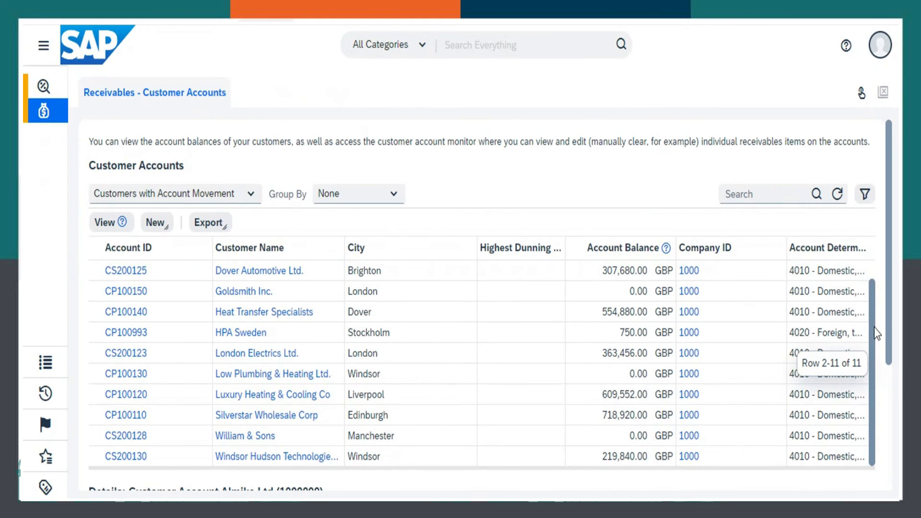
{"action": "left_click", "coordinate": [94, 417]}
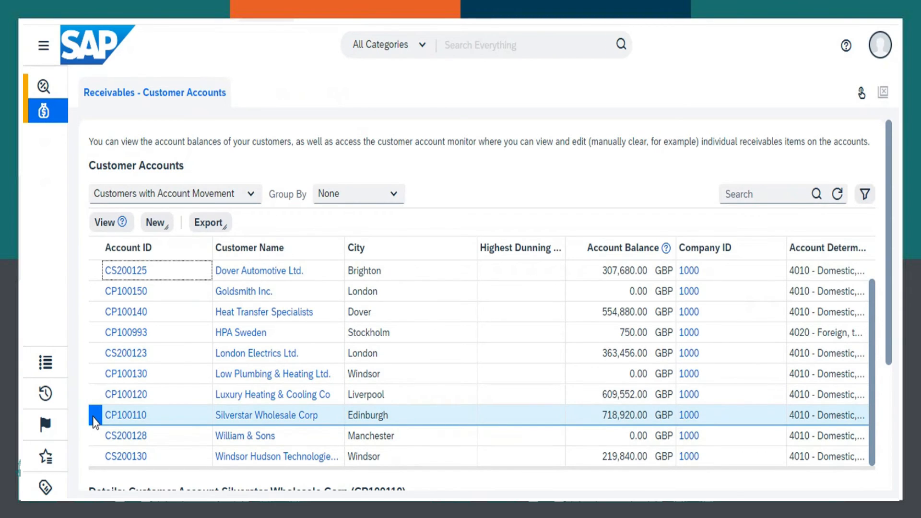
{"action": "left_click", "coordinate": [104, 224]}
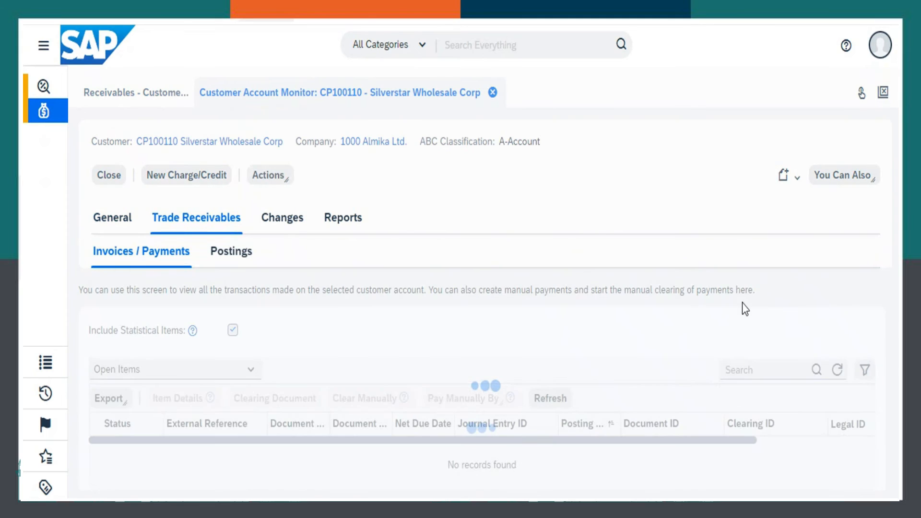
- Start a manual Incoming Check payment for Silverstar Wholesale Corp's open invoice posted on 21.09.2022
{"action": "left_click_drag", "start_coordinate": [888, 309], "coordinate": [884, 345]}
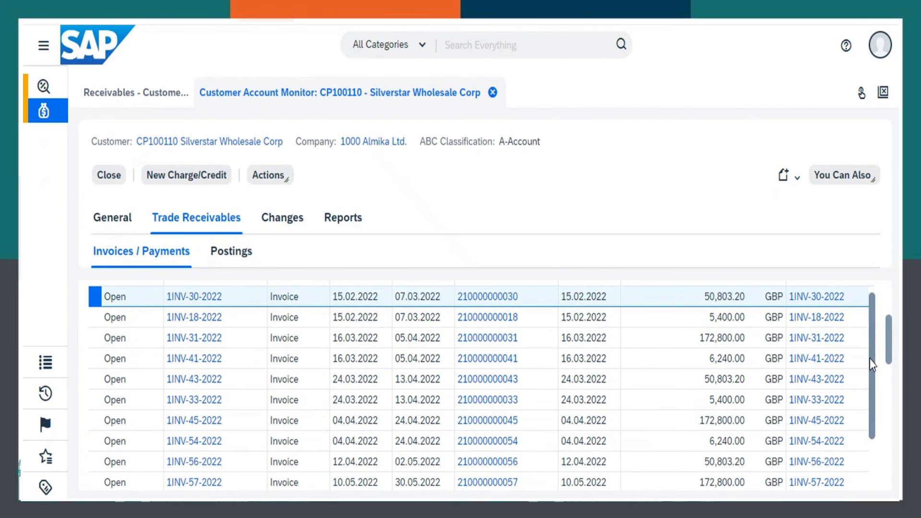
{"action": "left_click_drag", "start_coordinate": [872, 366], "coordinate": [873, 413]}
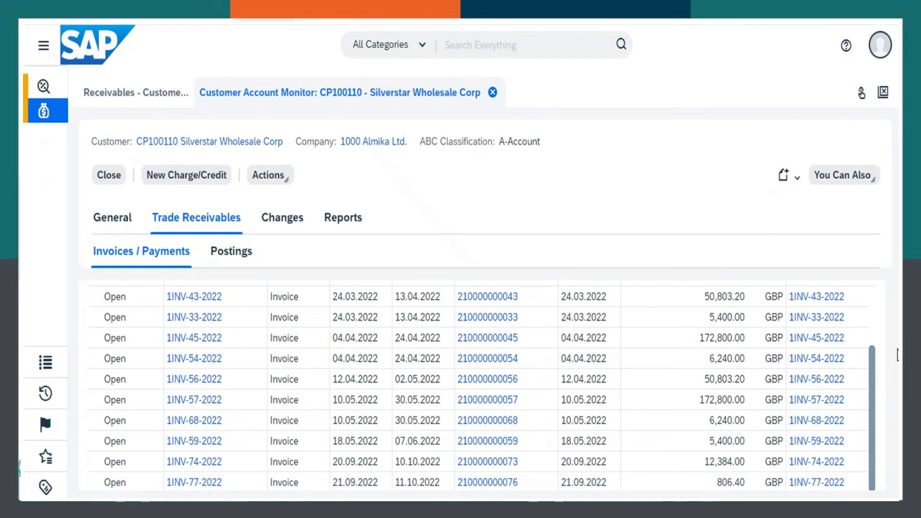
{"action": "left_click_drag", "start_coordinate": [889, 345], "coordinate": [888, 354]}
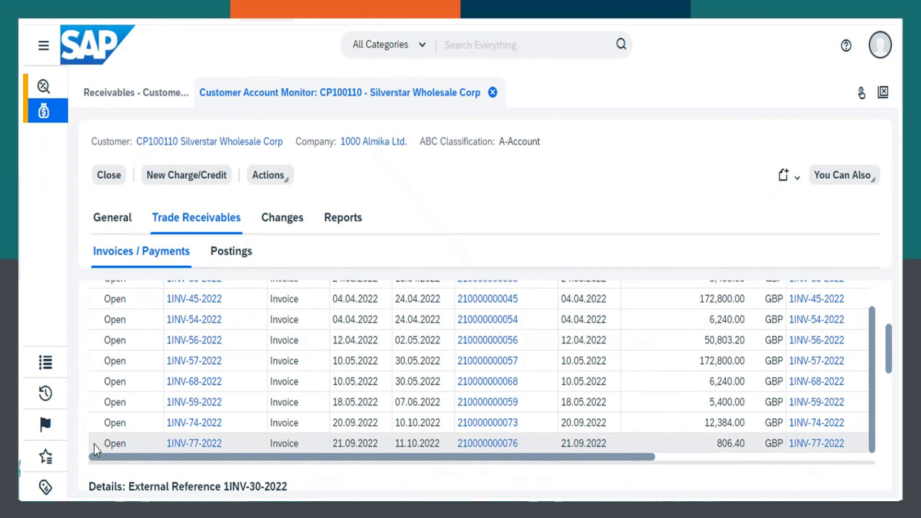
{"action": "scroll", "coordinate": [94, 444], "scroll_direction": "up", "scroll_amount": 3}
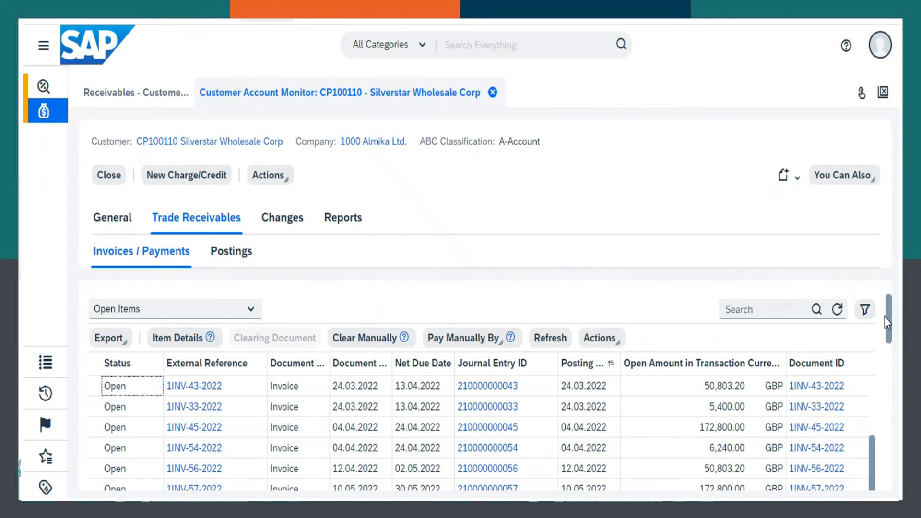
{"action": "left_click_drag", "start_coordinate": [888, 317], "coordinate": [884, 355]}
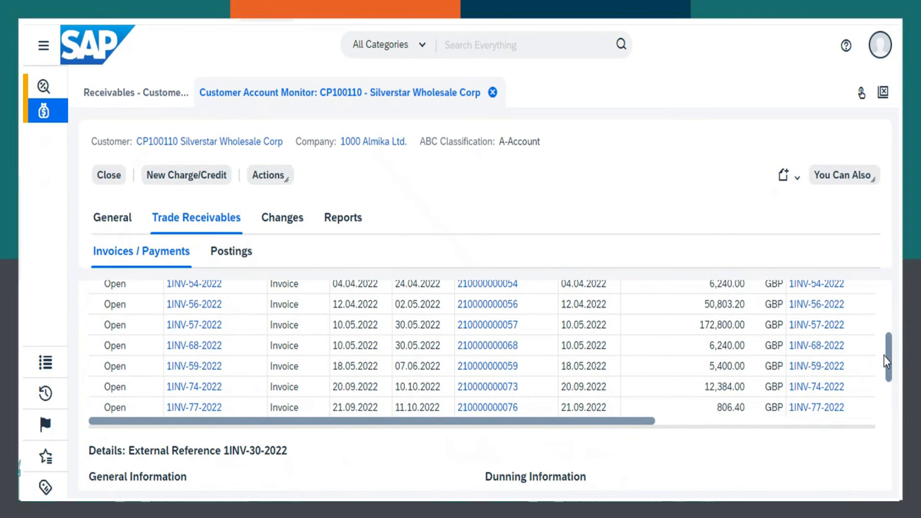
{"action": "scroll", "coordinate": [93, 410], "scroll_direction": "up", "scroll_amount": 3}
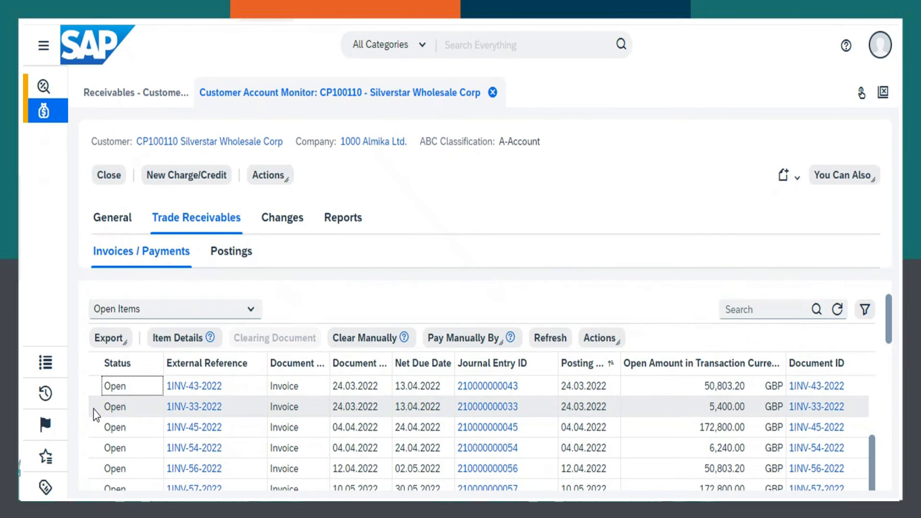
{"action": "key", "text": "Down"}
{"action": "key", "text": "Down"}
{"action": "key", "text": "Down"}
{"action": "key", "text": "Down"}
{"action": "key", "text": "Down"}
{"action": "key", "text": "Down"}
{"action": "key", "text": "Down"}
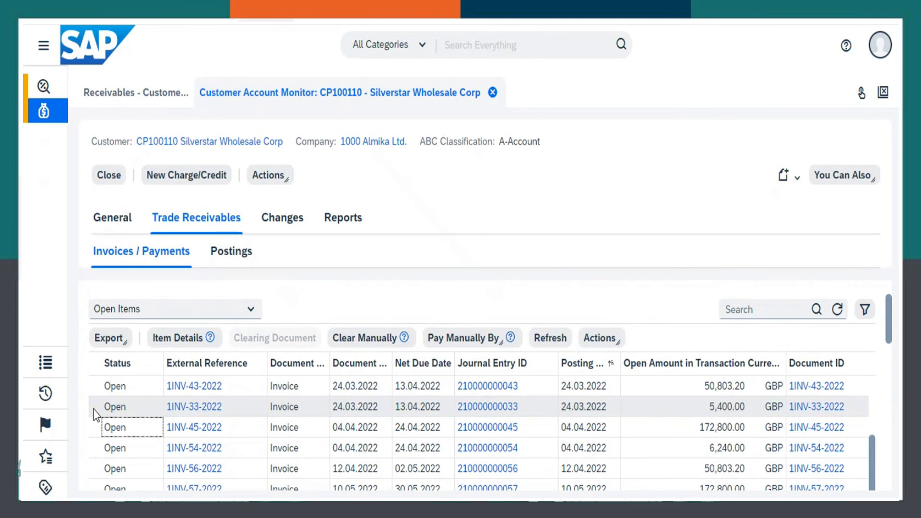
{"action": "left_click", "coordinate": [94, 450]}
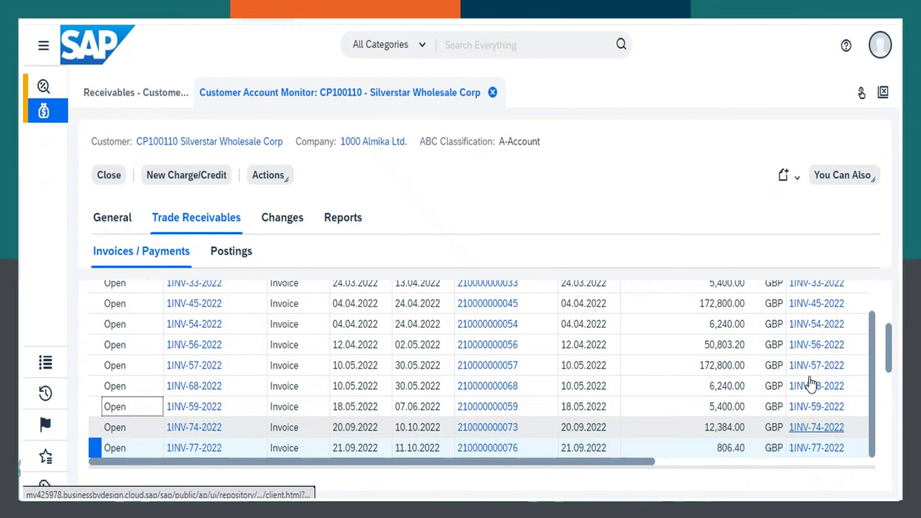
{"action": "scroll", "coordinate": [883, 350], "scroll_direction": "up", "scroll_amount": 5}
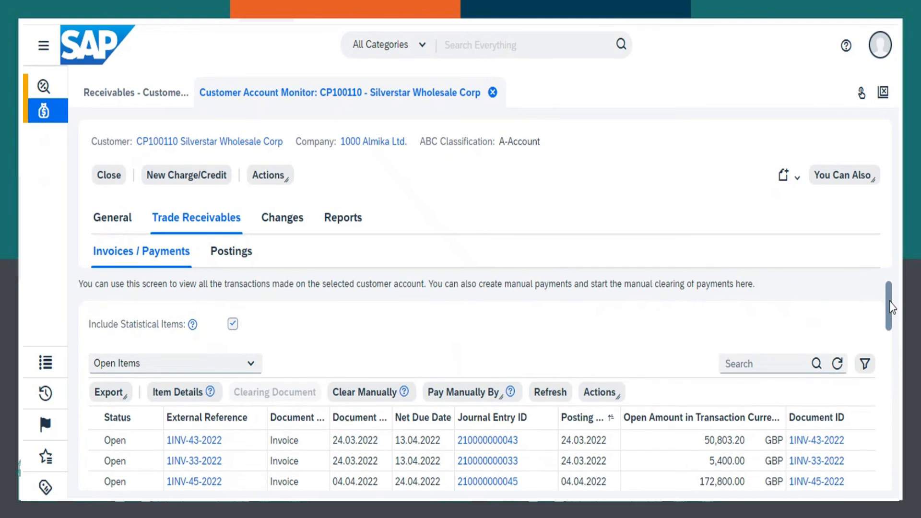
{"action": "left_click", "coordinate": [479, 393]}
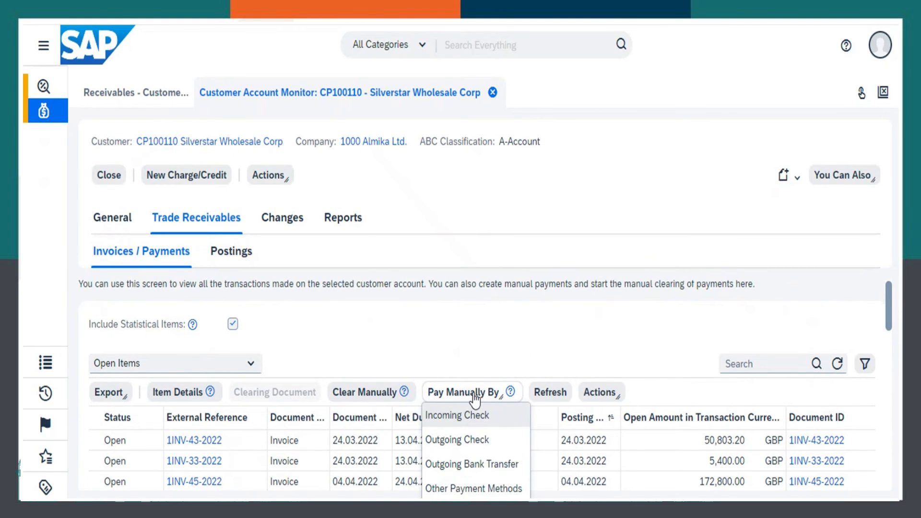
{"action": "left_click", "coordinate": [461, 417]}
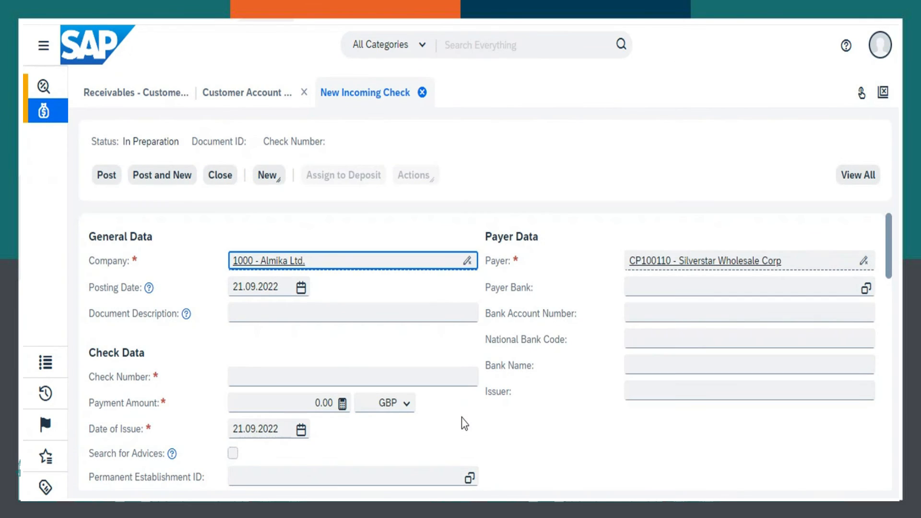
- Enter the check number with a payment amount of 806.40 GBP and review the matching of open items
{"action": "left_click", "coordinate": [278, 373]}
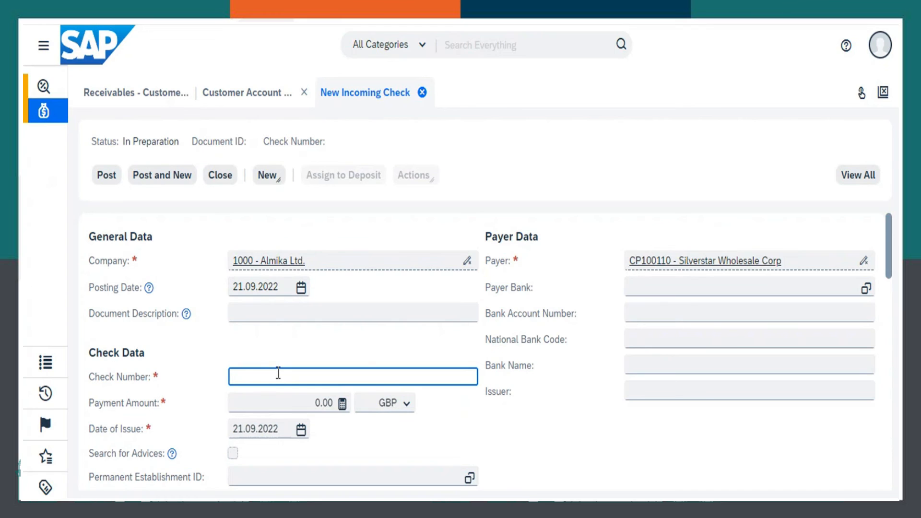
{"action": "type", "text": "653823u2894"}
{"action": "key", "text": "BackSpace"}
{"action": "key", "text": "BackSpace"}
{"action": "key", "text": "BackSpace"}
{"action": "key", "text": "BackSpace"}
{"action": "key", "text": "BackSpace"}
{"action": "type", "text": "2567"}
{"action": "key", "text": "Tab"}
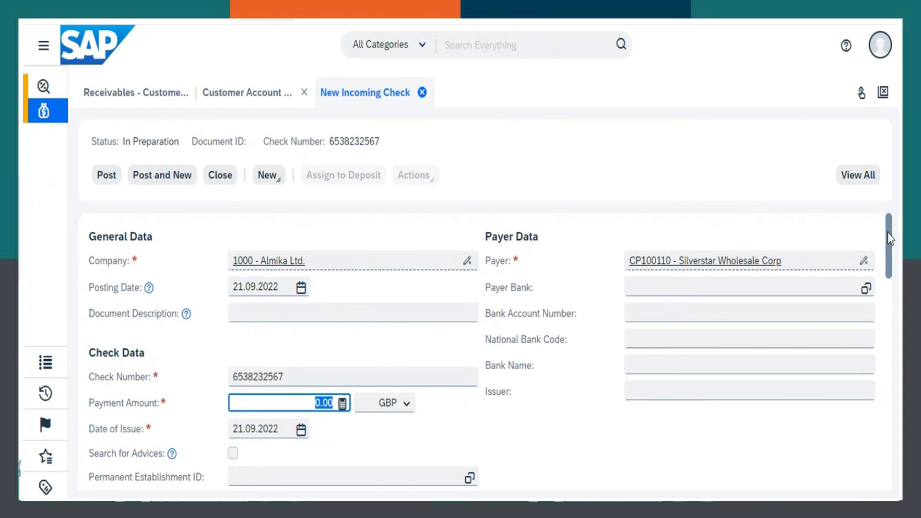
{"action": "scroll", "coordinate": [881, 281], "scroll_direction": "down", "scroll_amount": 5}
{"action": "scroll", "coordinate": [879, 294], "scroll_direction": "down", "scroll_amount": 2}
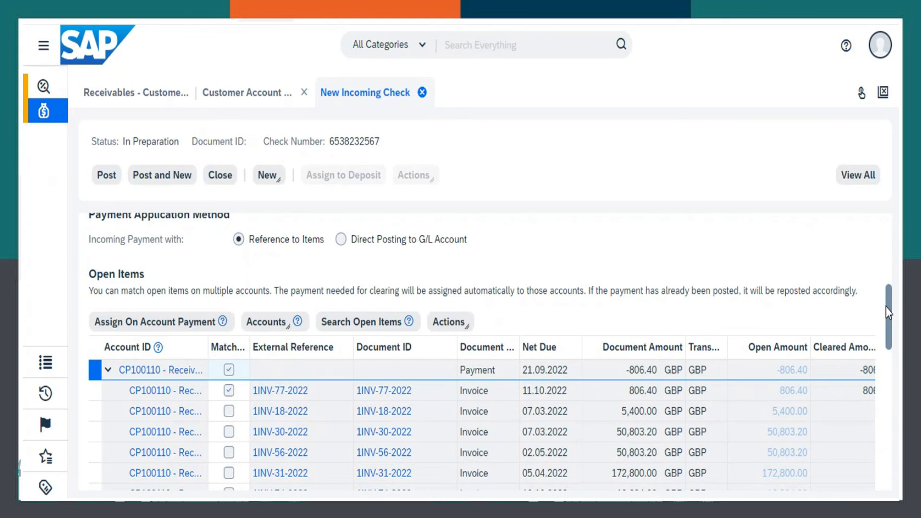
{"action": "scroll", "coordinate": [887, 311], "scroll_direction": "up", "scroll_amount": 5}
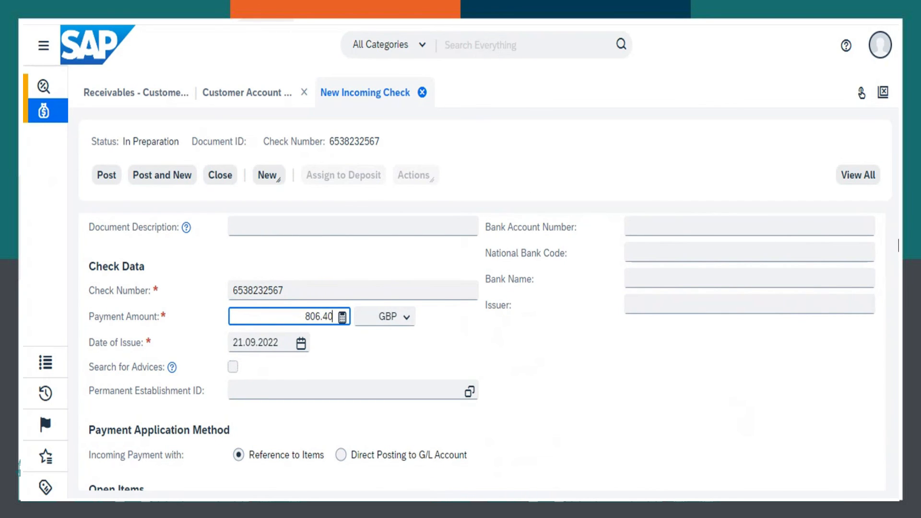
{"action": "left_click_drag", "start_coordinate": [890, 261], "coordinate": [880, 245]}
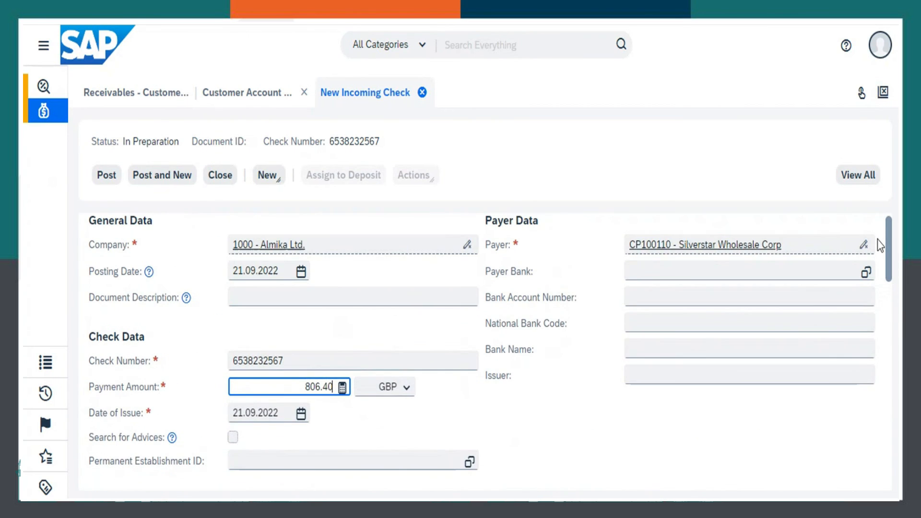
- Choose payer bank 0001, ANSBACHER AND CO LIMITED, and post the incoming check
{"action": "left_click", "coordinate": [866, 273]}
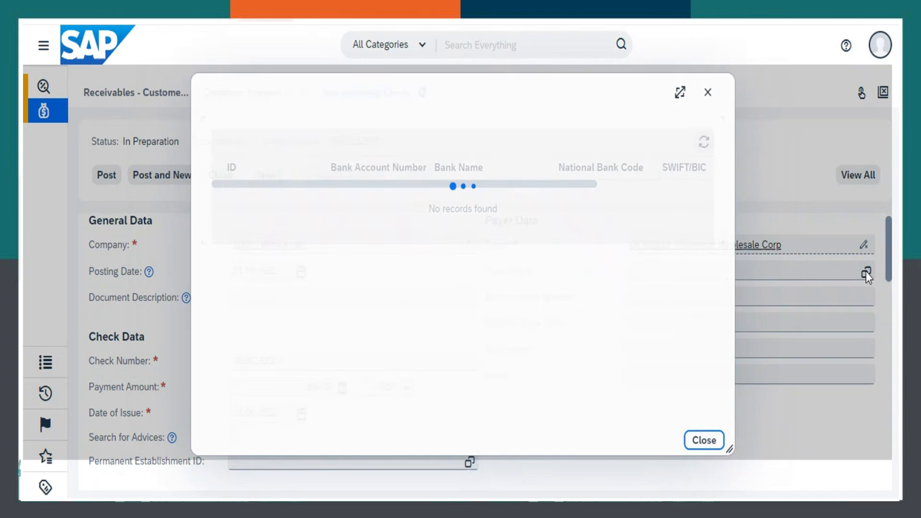
{"action": "left_click", "coordinate": [401, 190]}
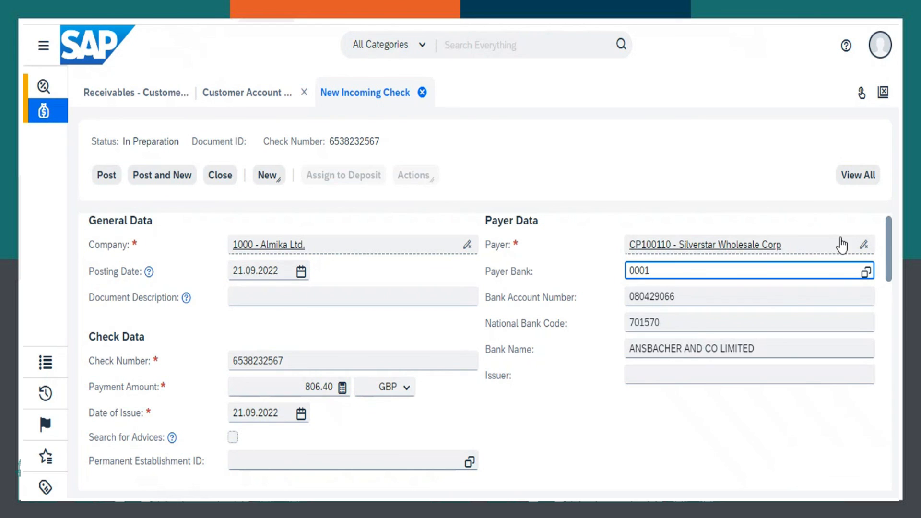
{"action": "left_click", "coordinate": [103, 177]}
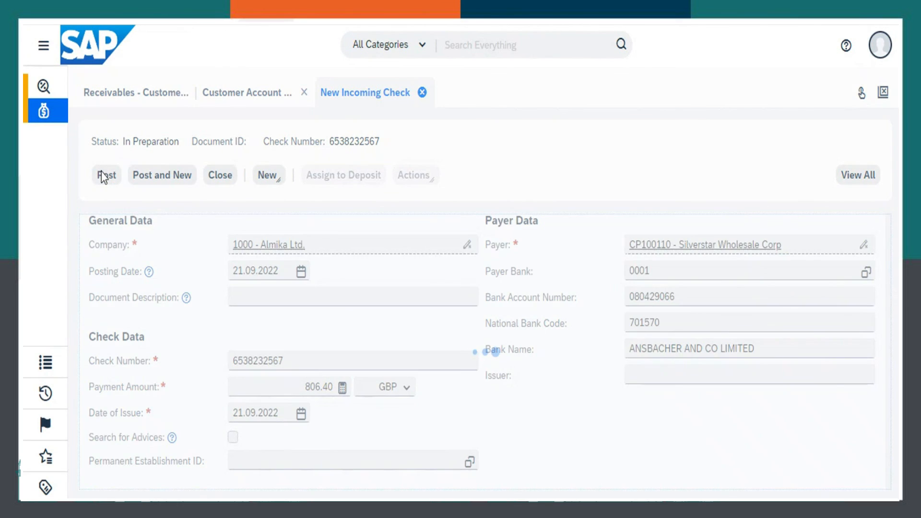